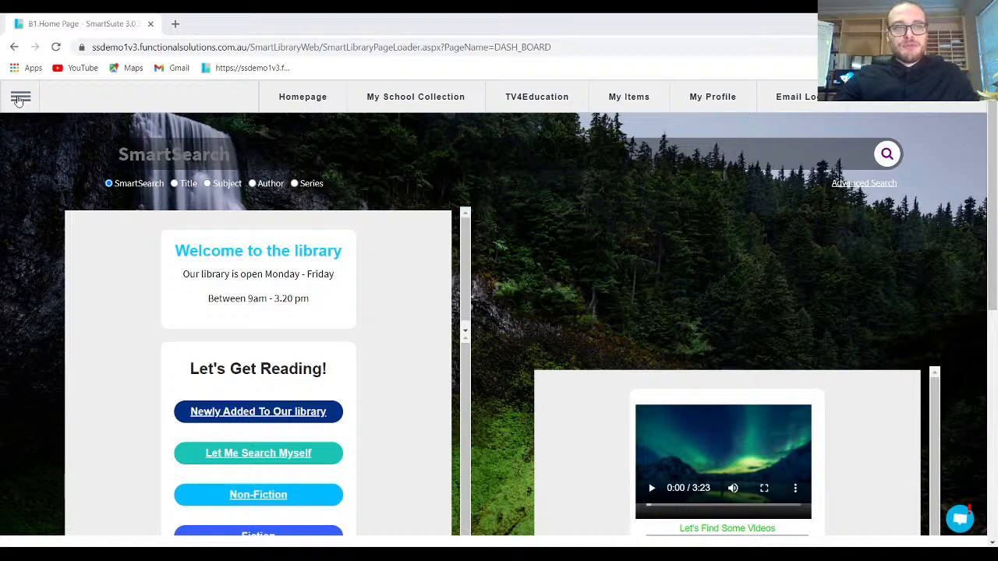
View the Support section of the site menu and return to the start of the homepage
click(21, 97)
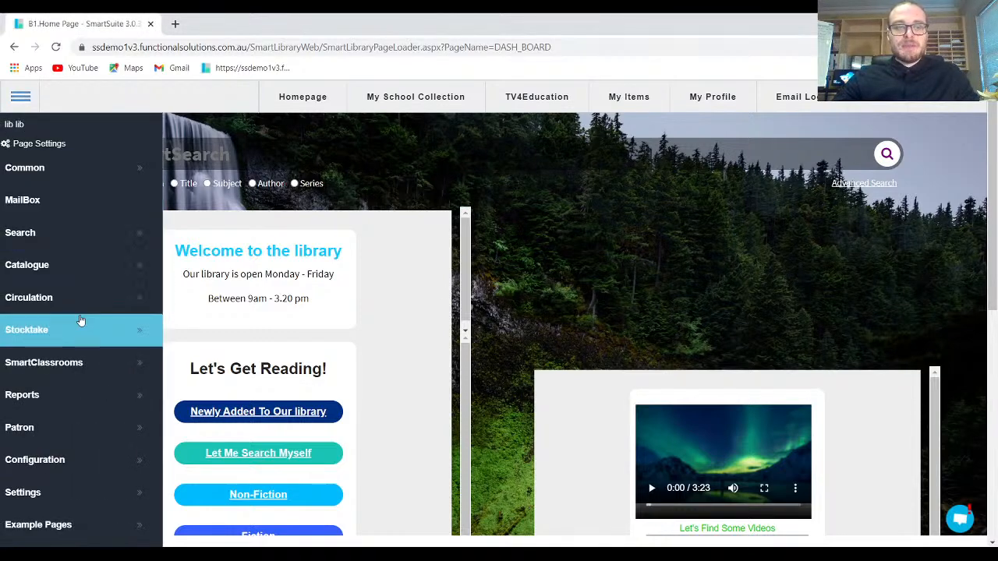
scroll(80, 320, down, 3)
scroll(80, 319, down, 3)
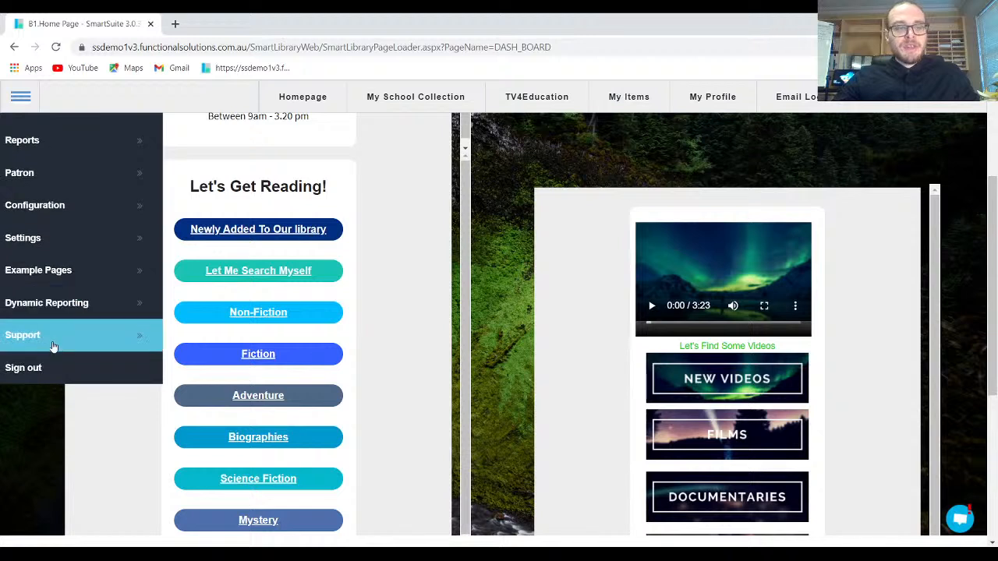
click(53, 343)
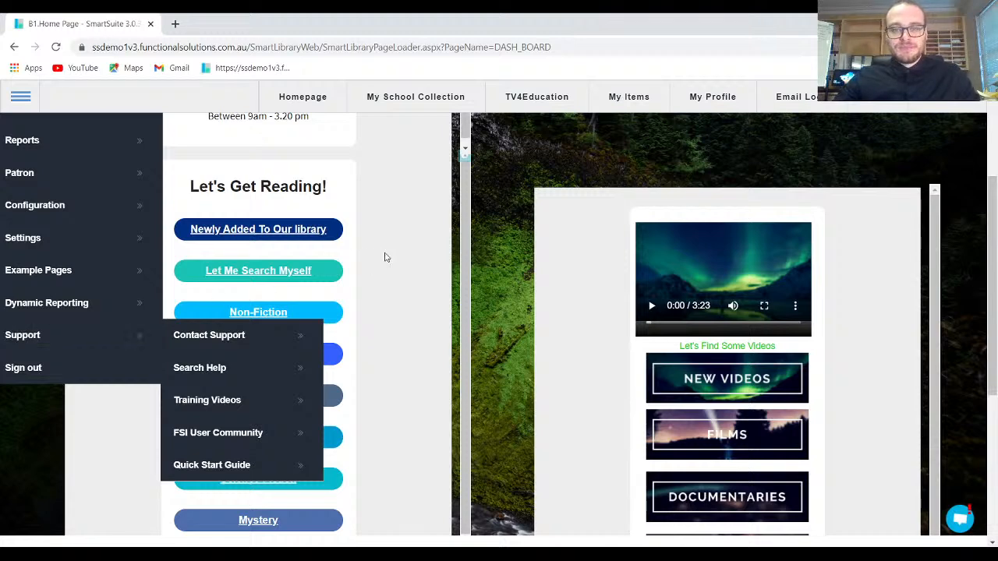
click(498, 223)
scroll(498, 223, down, 1)
scroll(498, 224, up, 3)
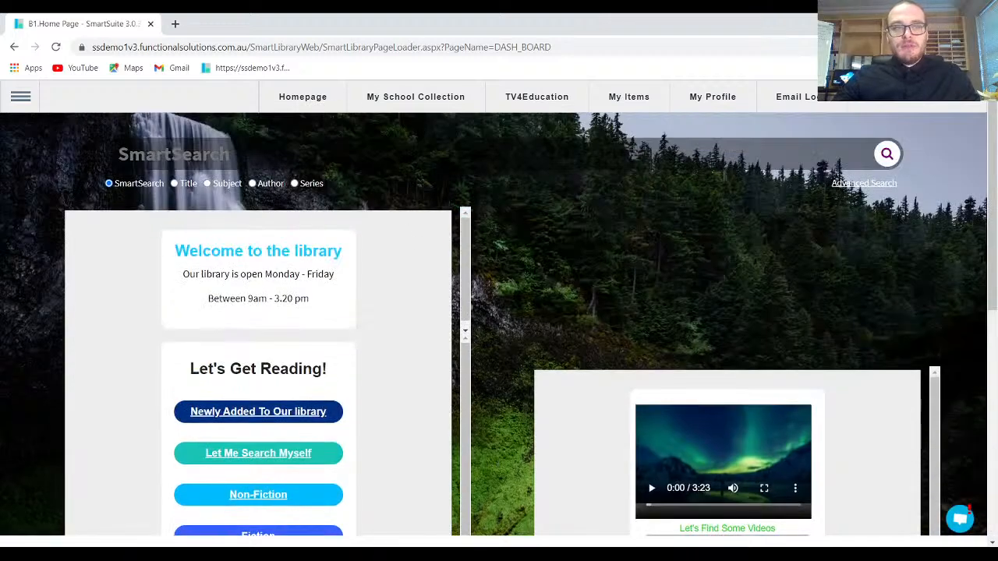
Open the Raeco 12601 spine label report from the Reports page
click(20, 97)
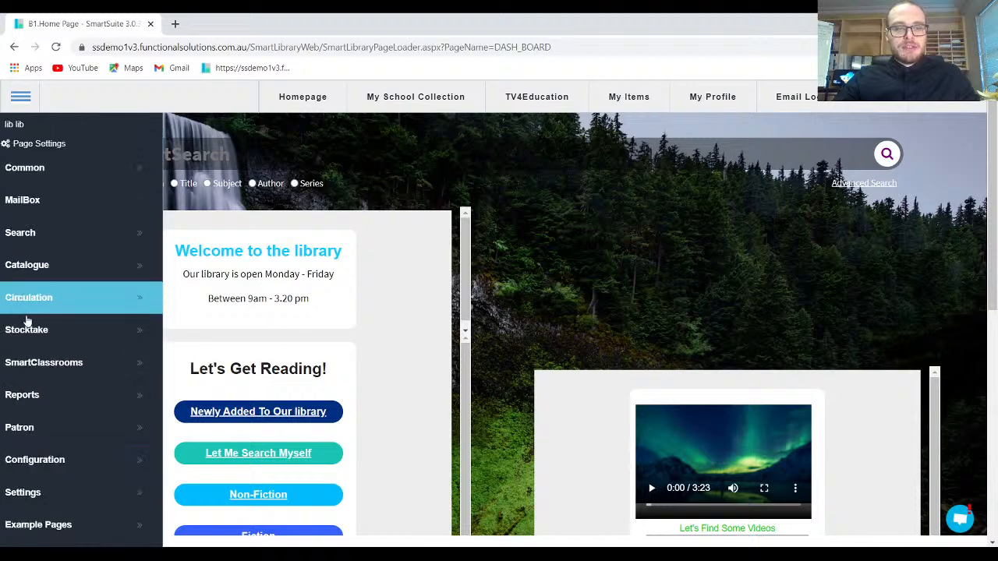
click(49, 396)
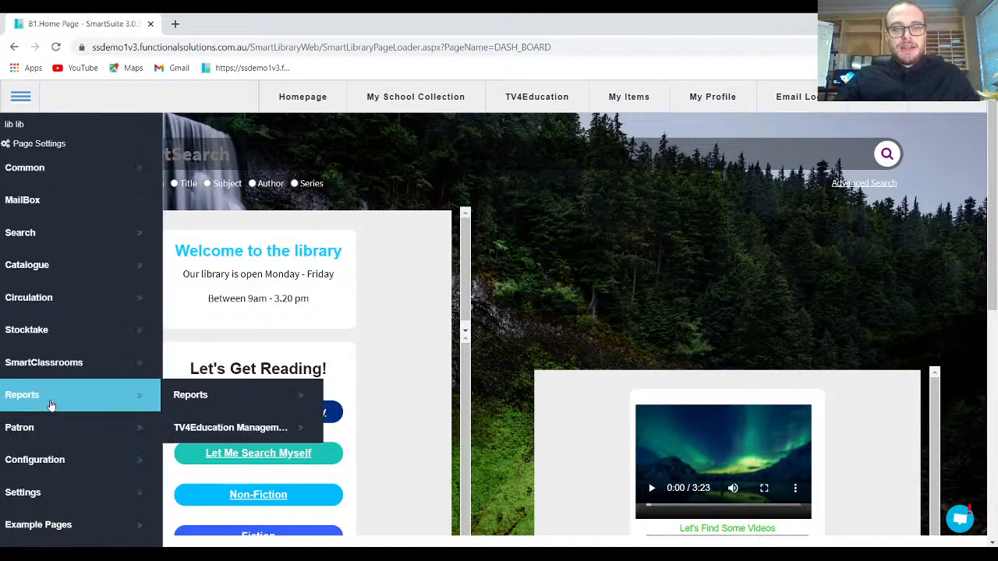
click(212, 396)
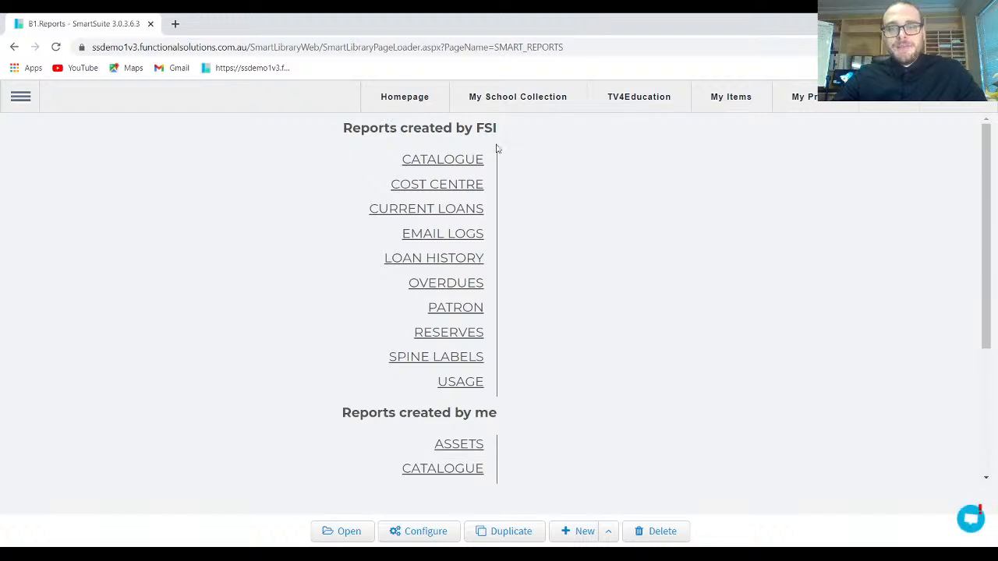
click(437, 358)
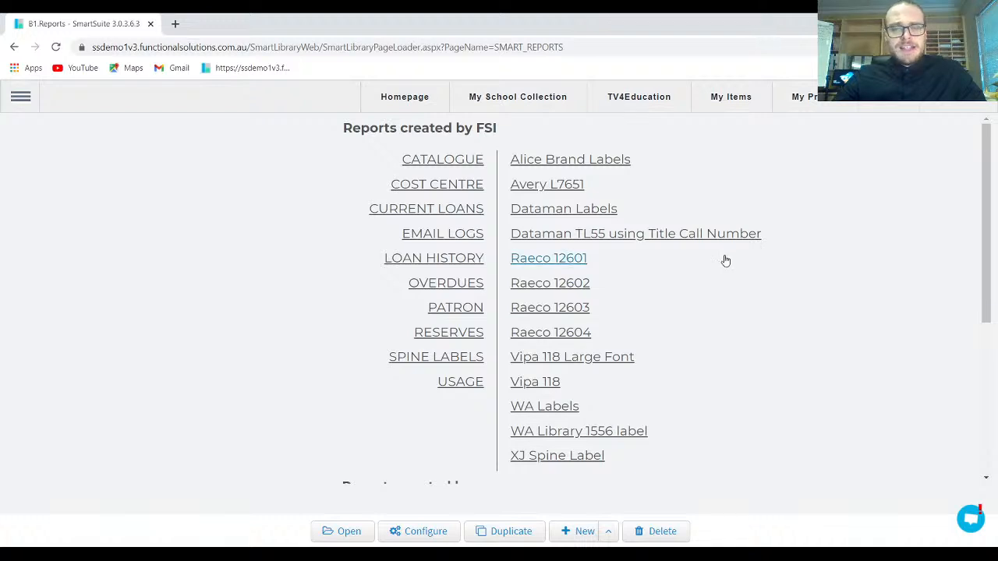
click(541, 268)
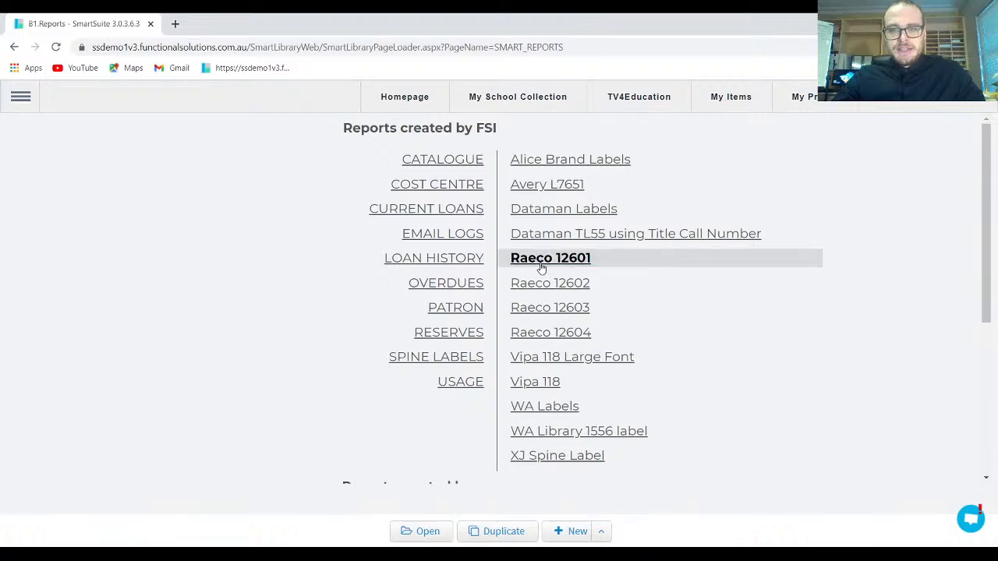
click(433, 531)
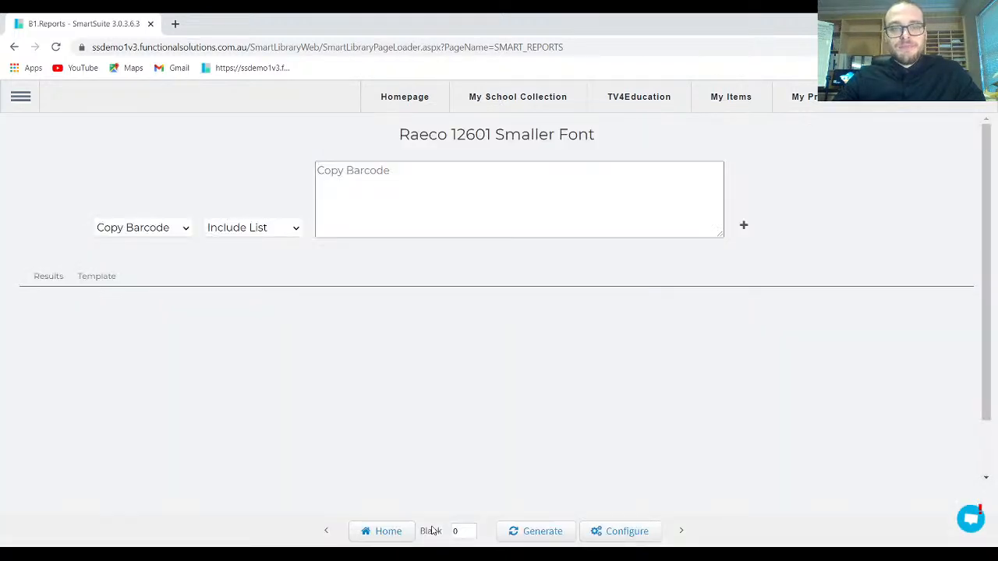
Generate spine labels for the copy barcodes 12345, 123456, 1234567 and 123456789
click(573, 179)
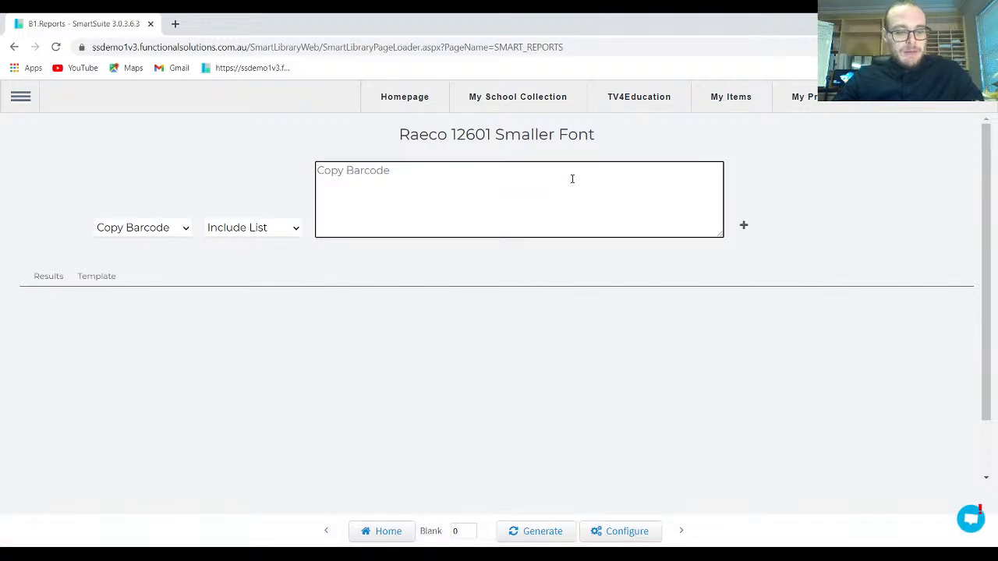
key(ctrl+v)
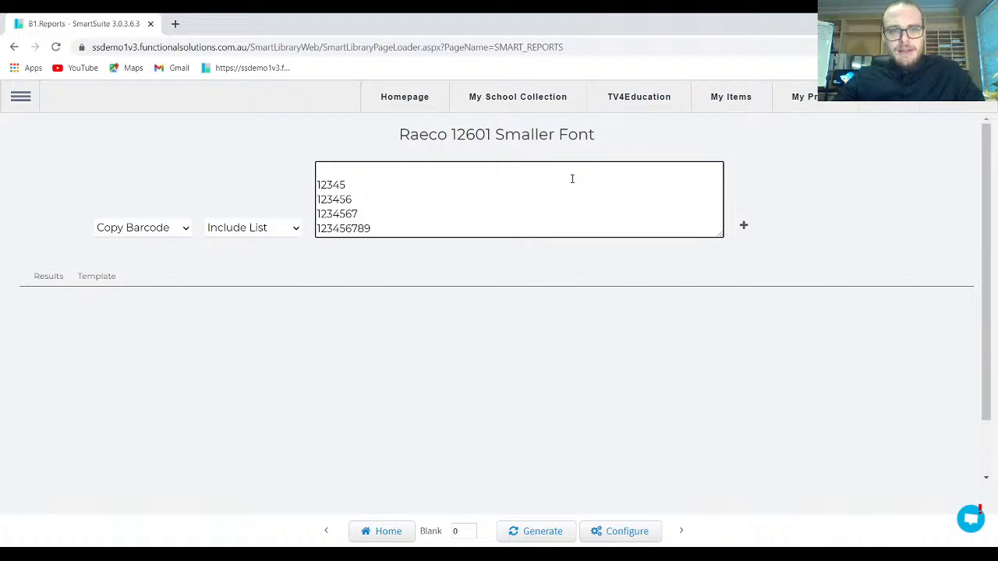
click(542, 531)
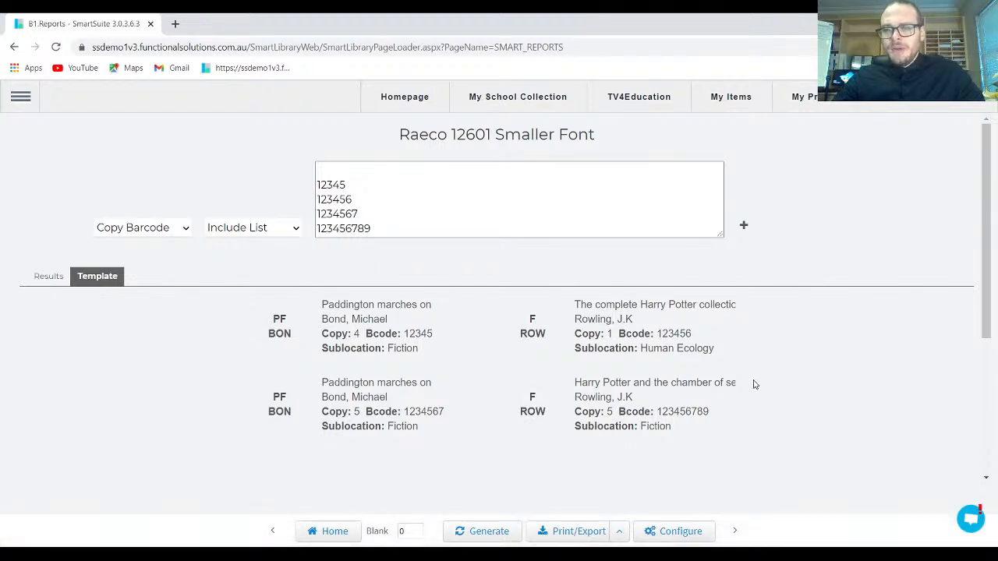
Export the generated spine labels as a PDF and show the downloaded file in its folder
click(577, 538)
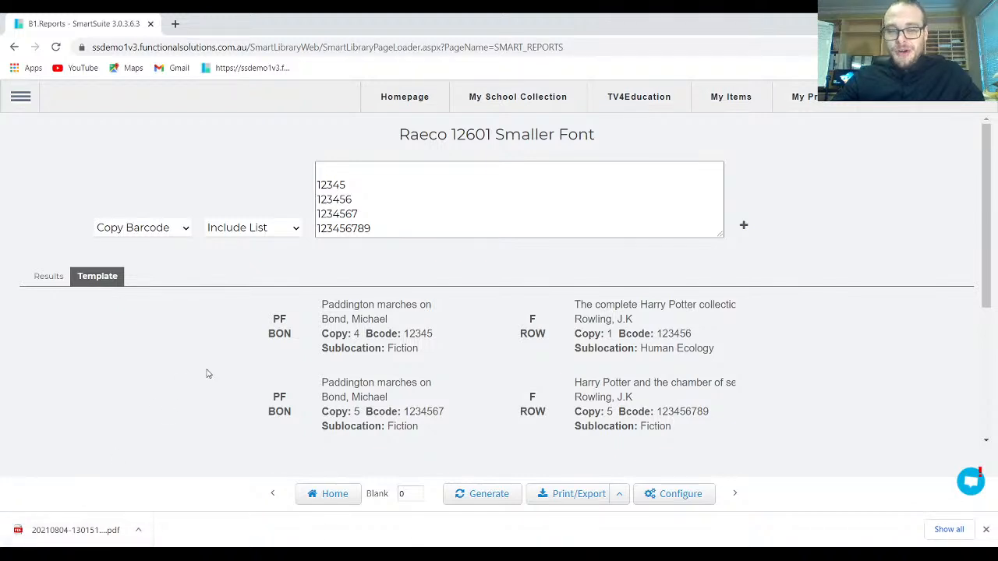
click(138, 530)
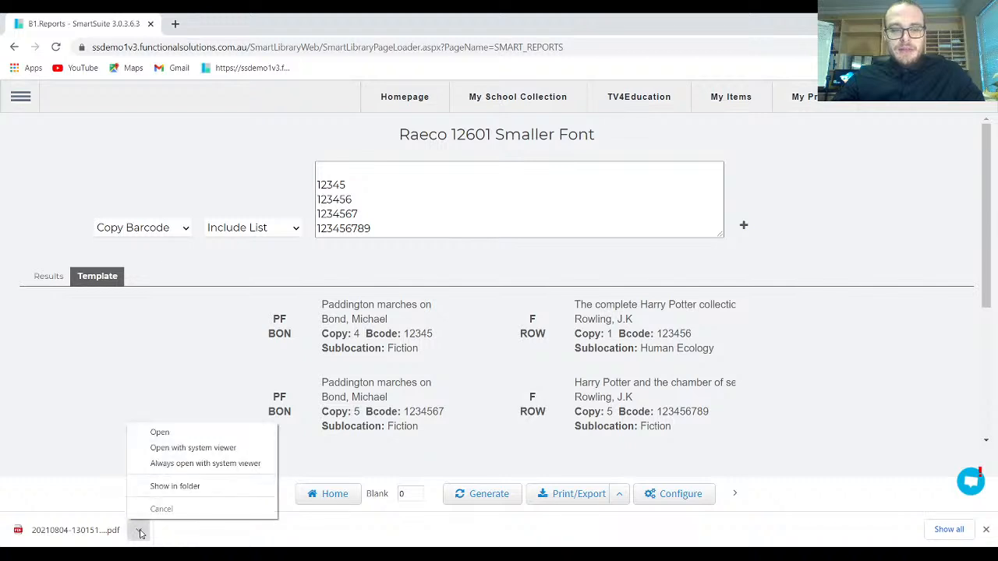
click(178, 486)
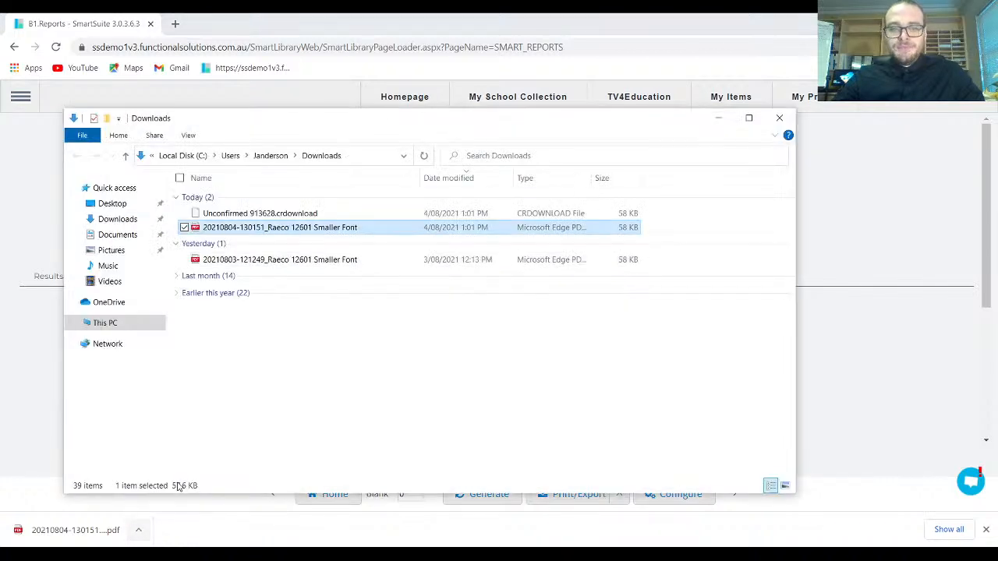
Open the exported label PDF in Adobe Acrobat Reader DC and dismiss the earlier document's print dialog
right_click(314, 232)
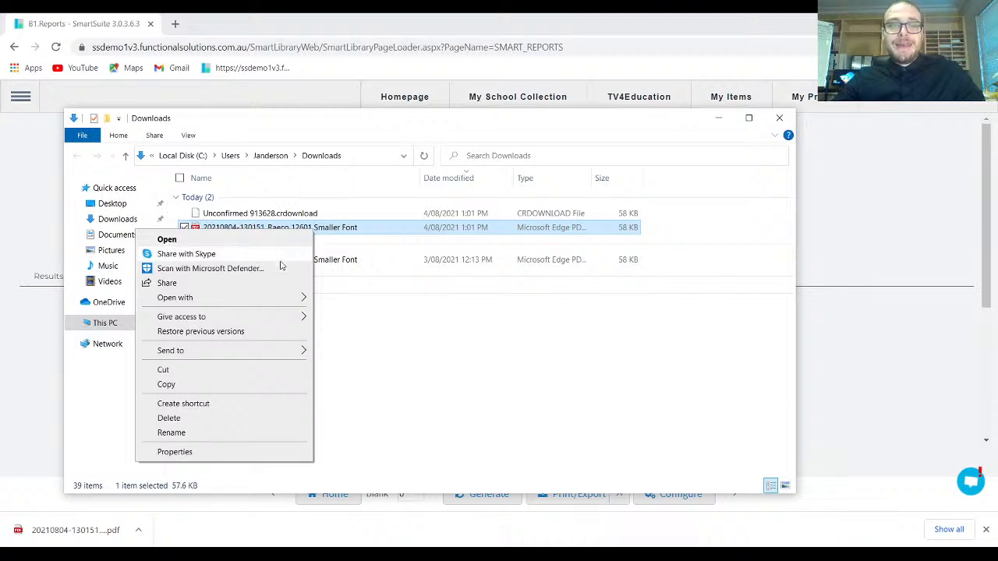
mouse_move(281, 298)
click(343, 299)
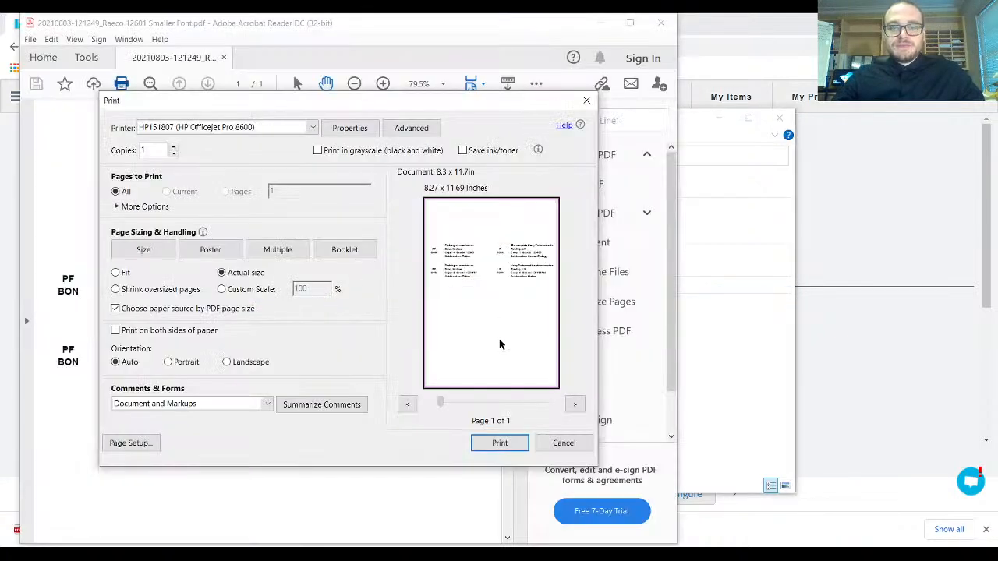
click(568, 447)
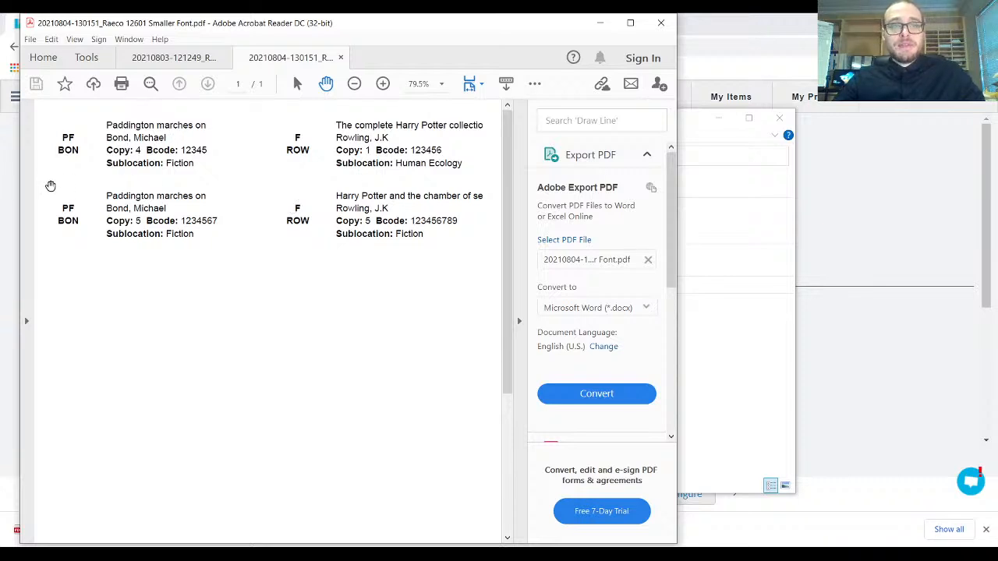
Set the label PDF's print options to Actual size with paper source chosen by PDF page size, and cancel without printing
click(122, 84)
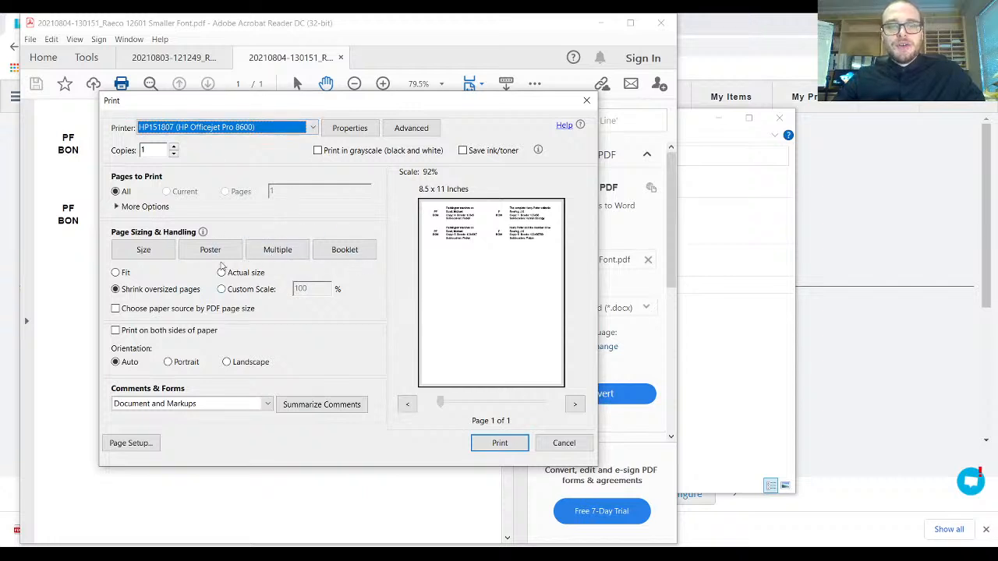
click(222, 272)
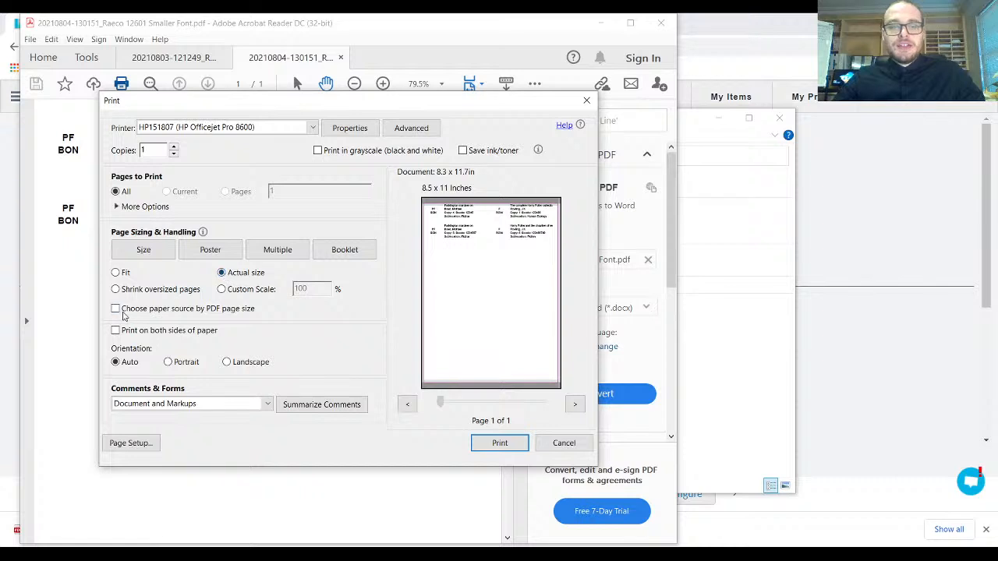
click(115, 309)
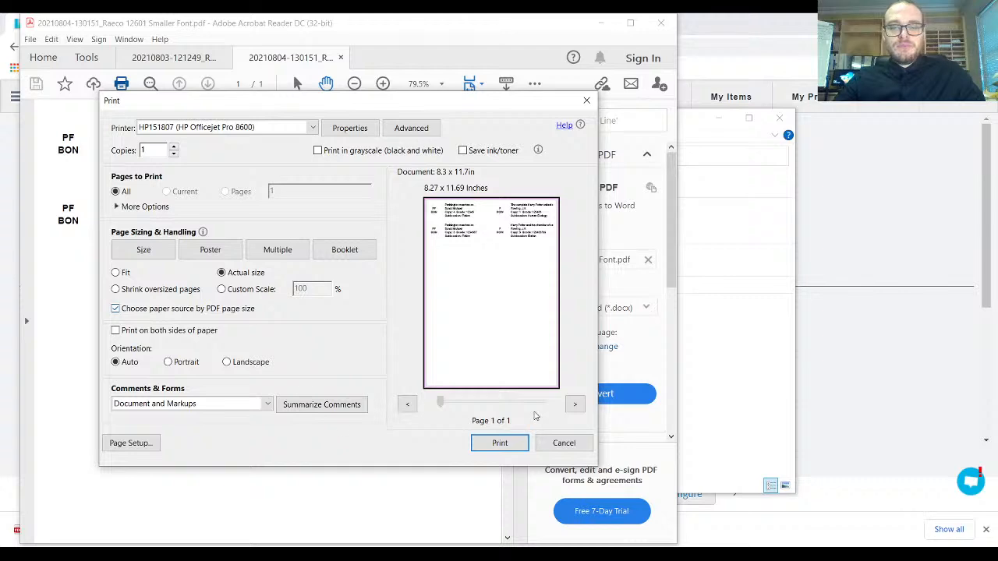
click(543, 443)
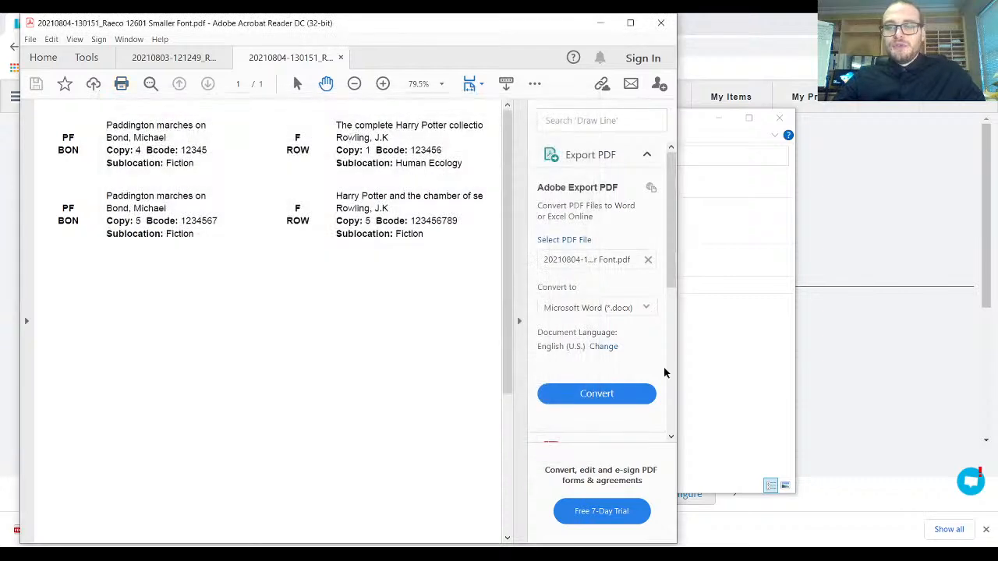
Switch to Chrome, open the exported label PDF there and view its print options without printing
click(833, 330)
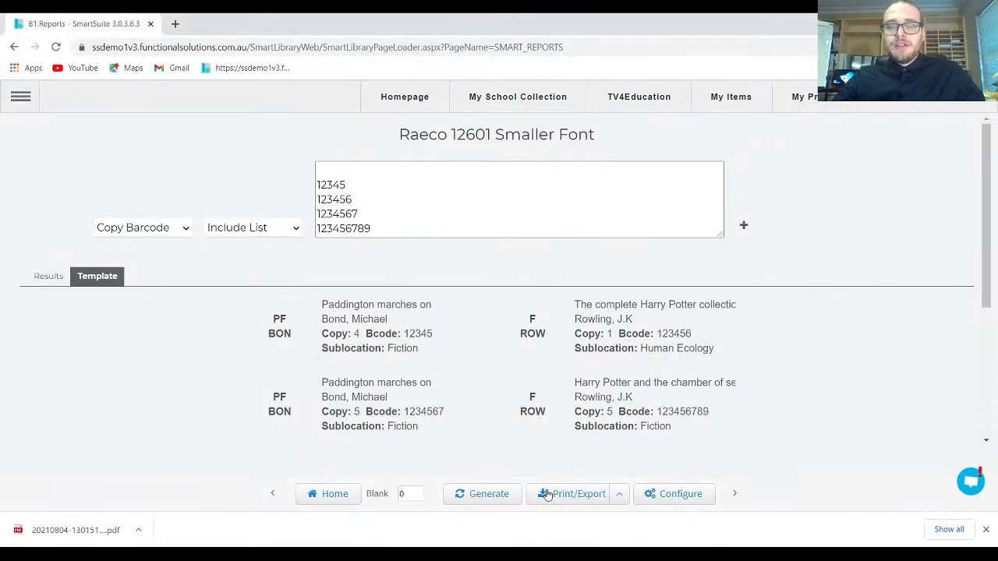
click(100, 530)
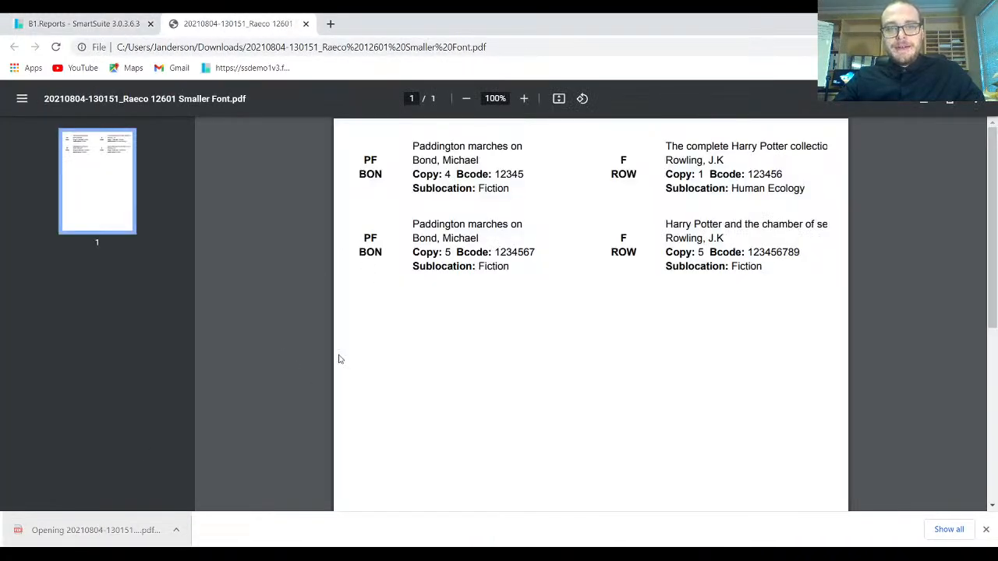
click(951, 104)
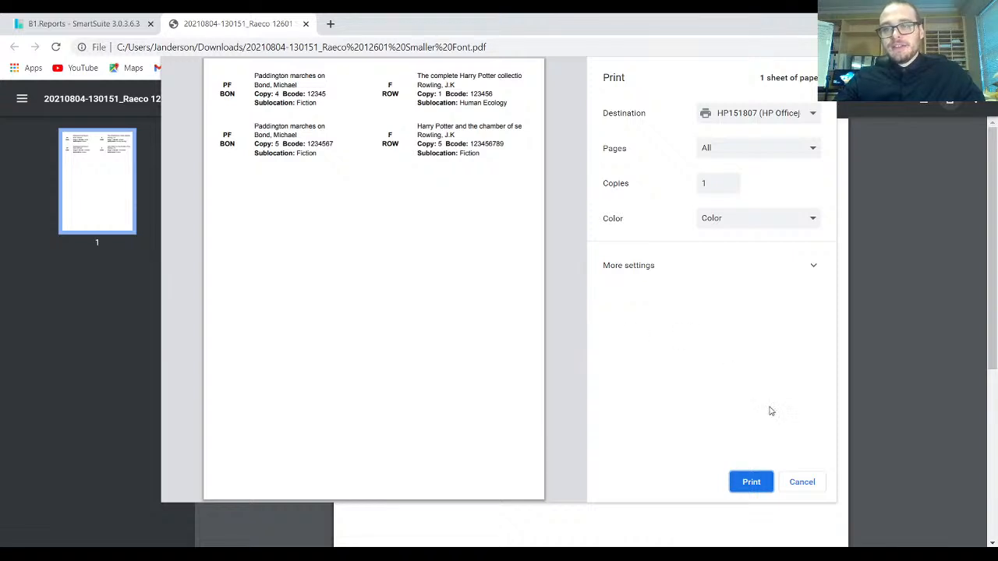
click(804, 482)
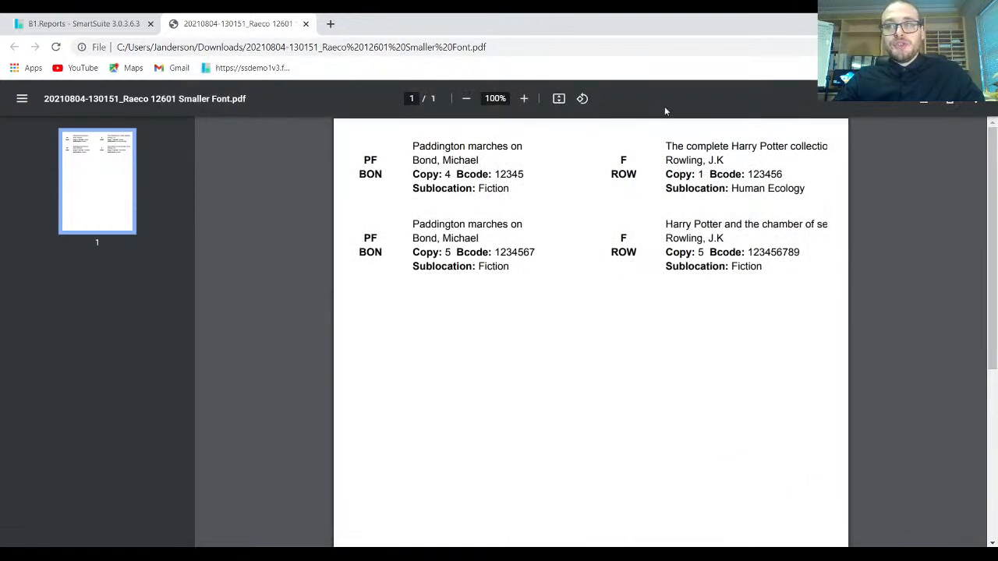
Go back to the exported label PDF in the Downloads folder and view the programs available for opening it
click(979, 47)
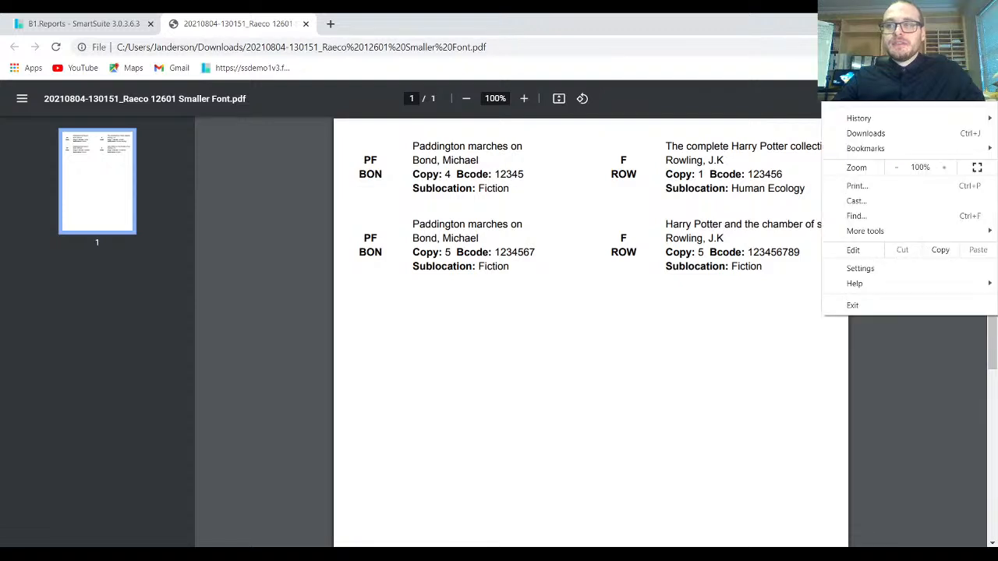
click(865, 133)
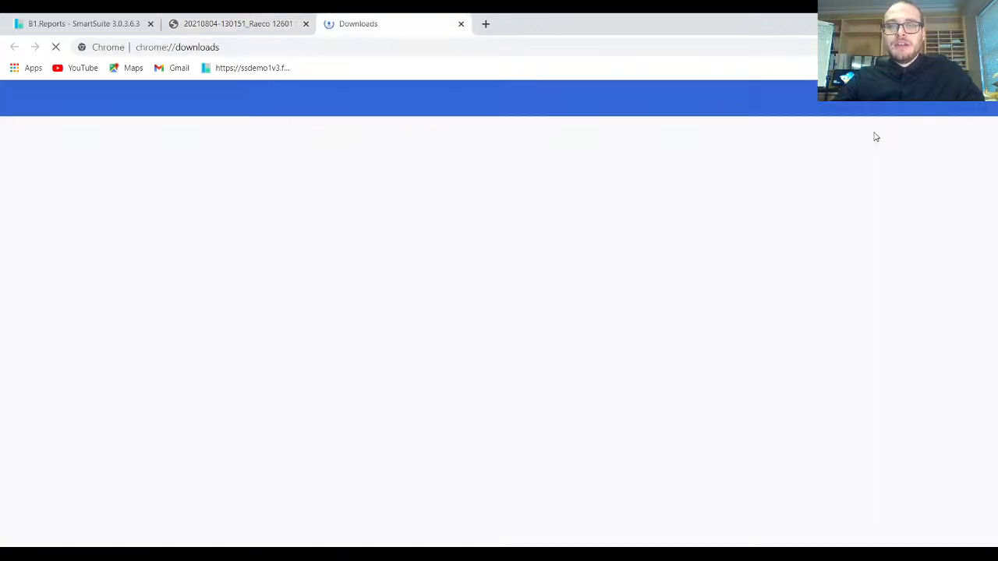
click(381, 226)
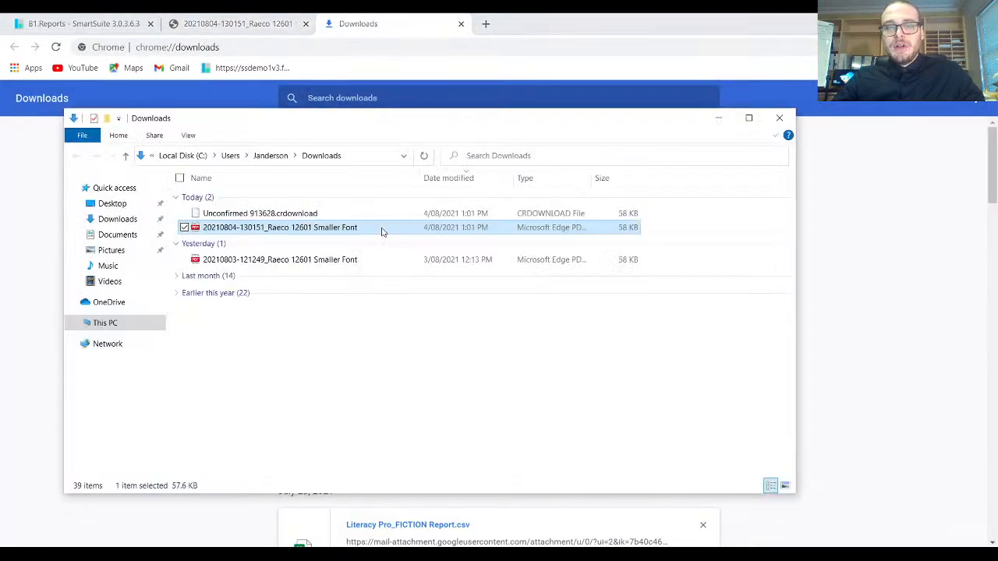
right_click(310, 229)
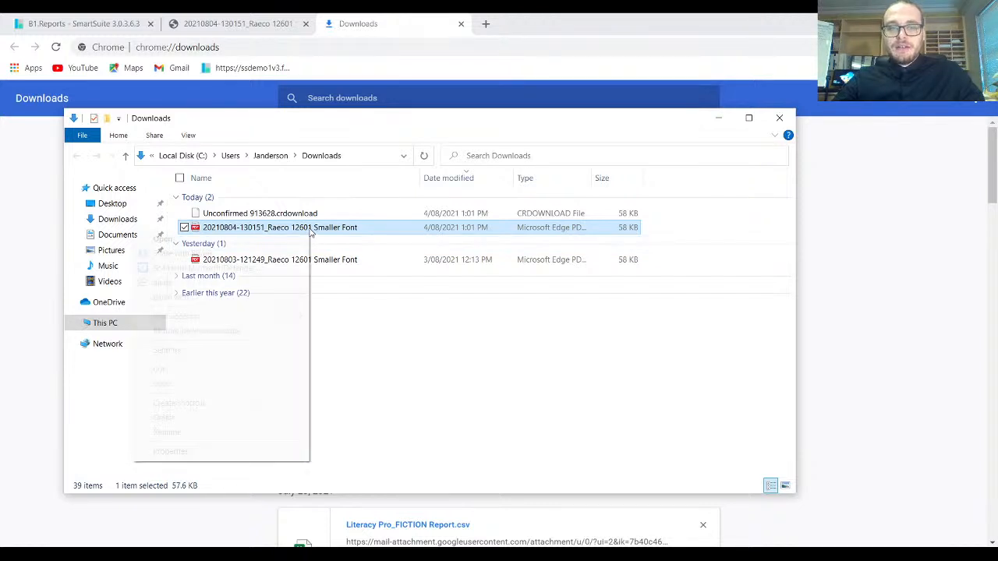
mouse_move(263, 298)
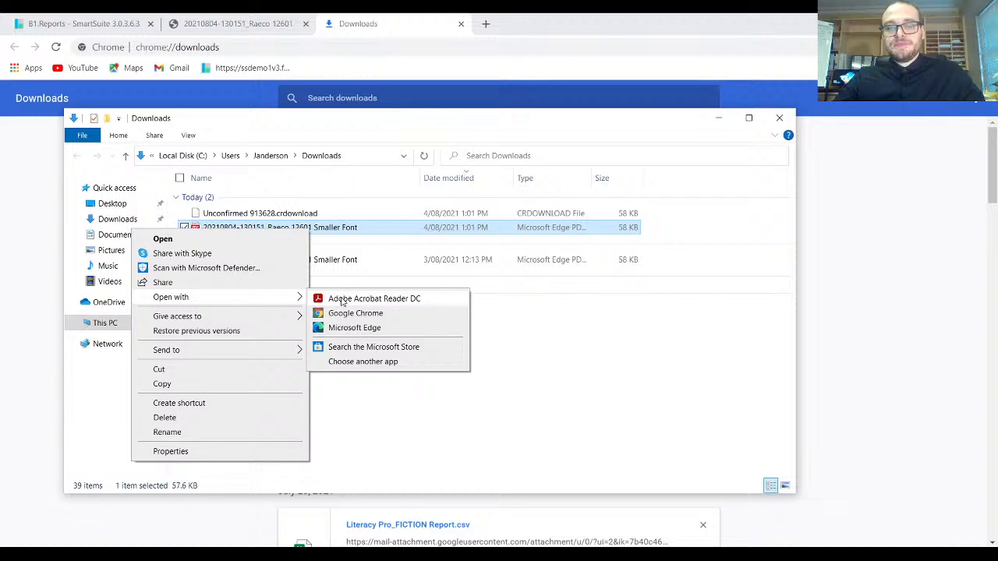
Switch to the earlier label PDF in Acrobat Reader, set printing to Actual size with paper source by PDF page size, and return to SmartSuite in Chrome
click(592, 555)
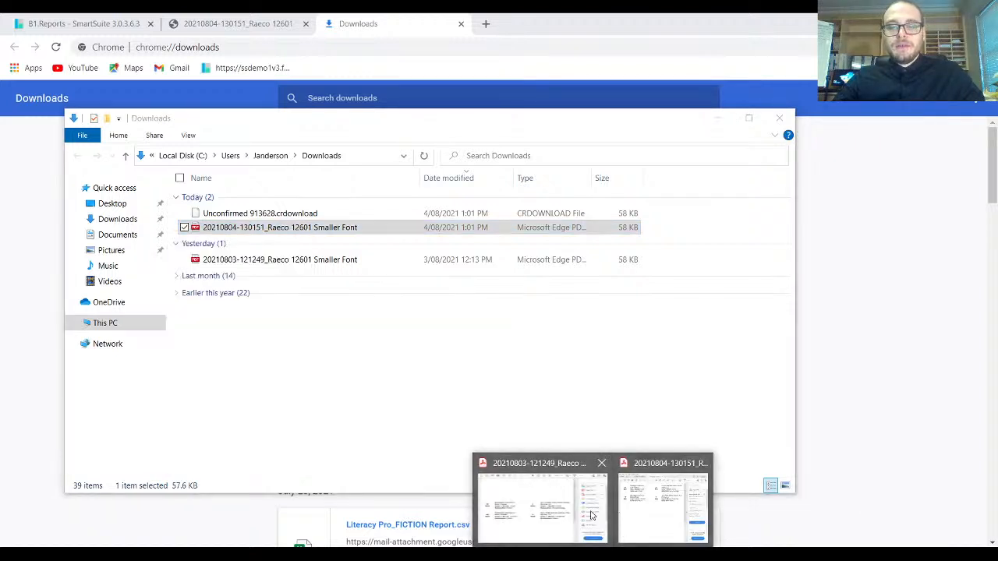
click(591, 512)
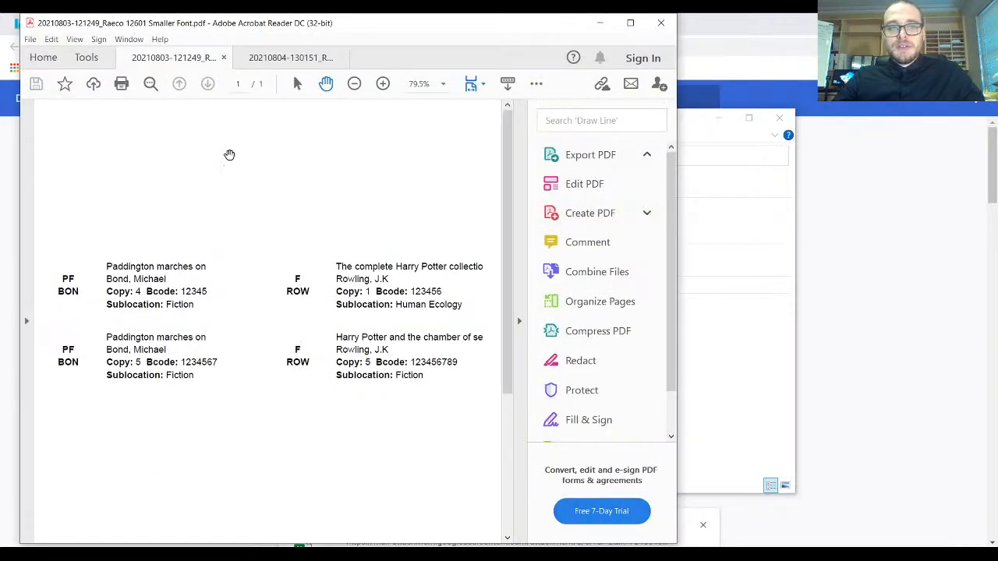
click(121, 86)
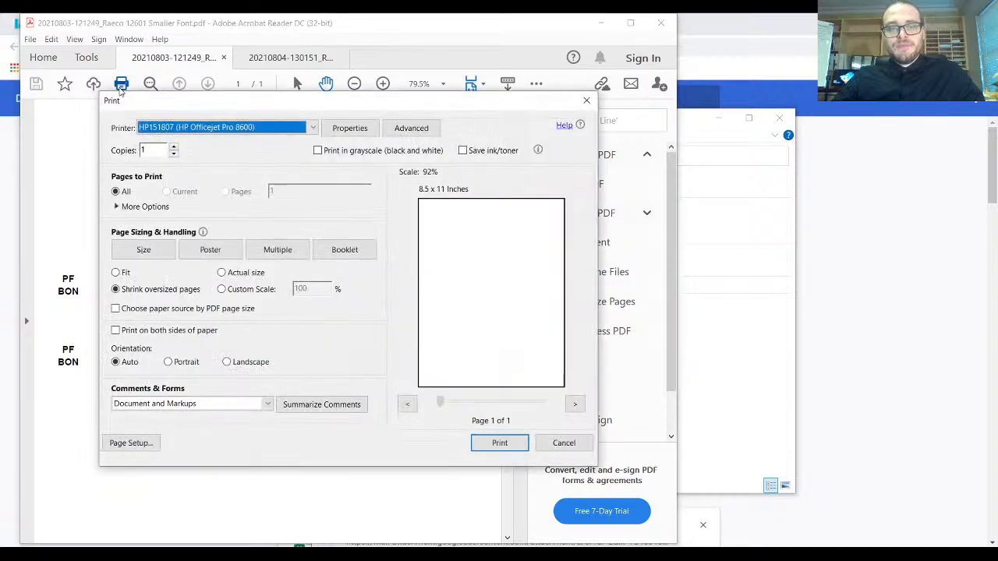
click(222, 275)
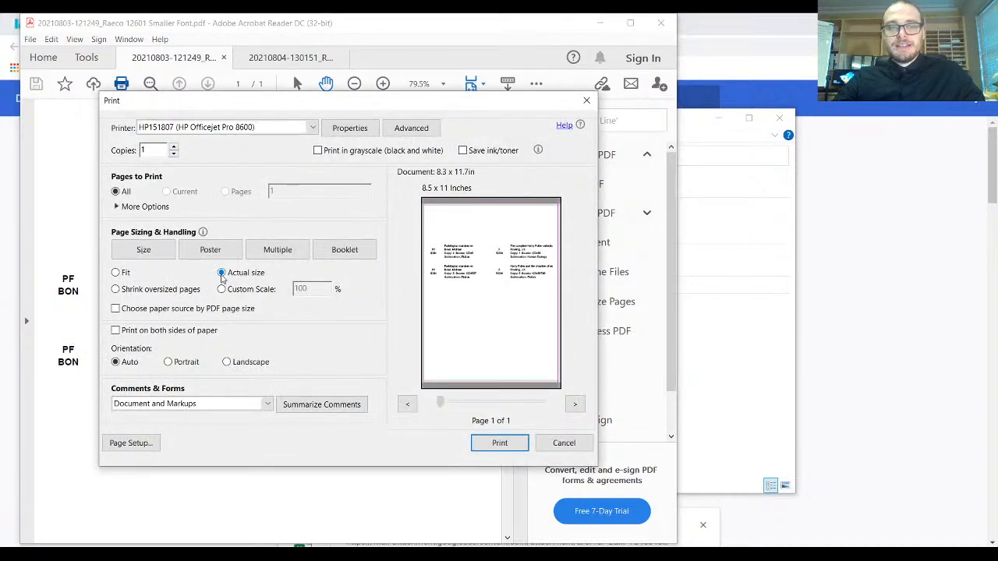
click(116, 309)
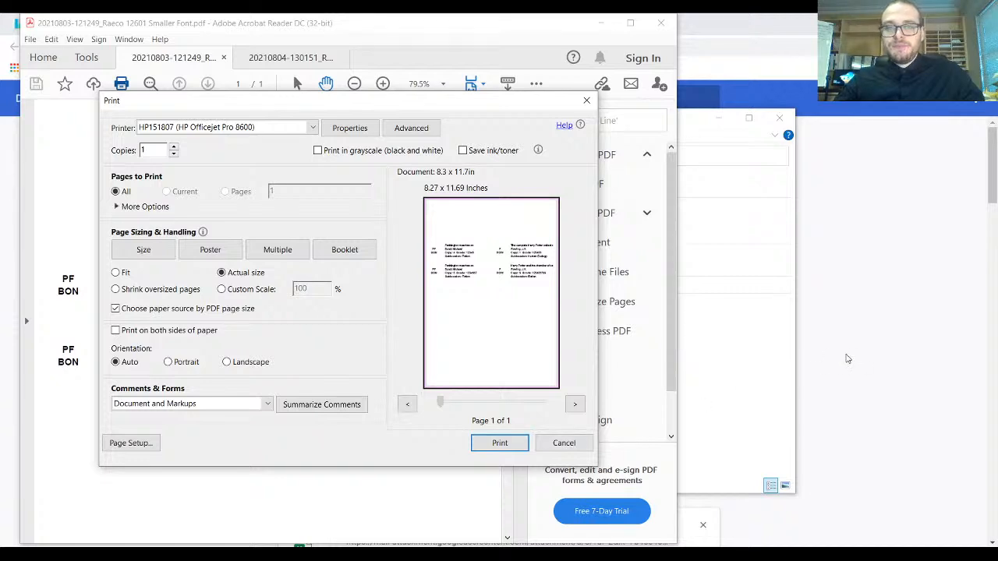
click(847, 358)
click(74, 26)
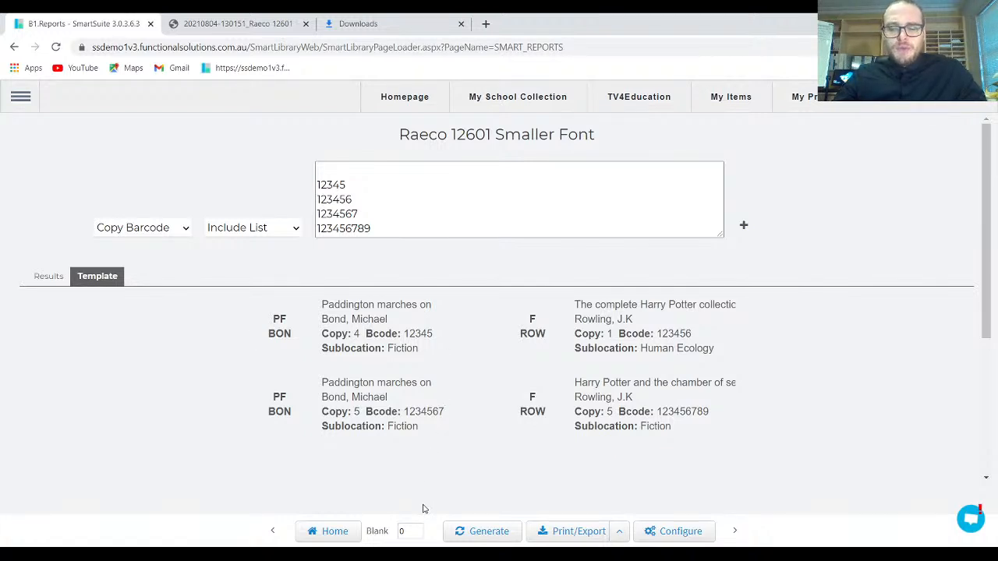
Set the number of blank labels to 5 and regenerate the Raeco 12601 Smaller Font report
click(406, 533)
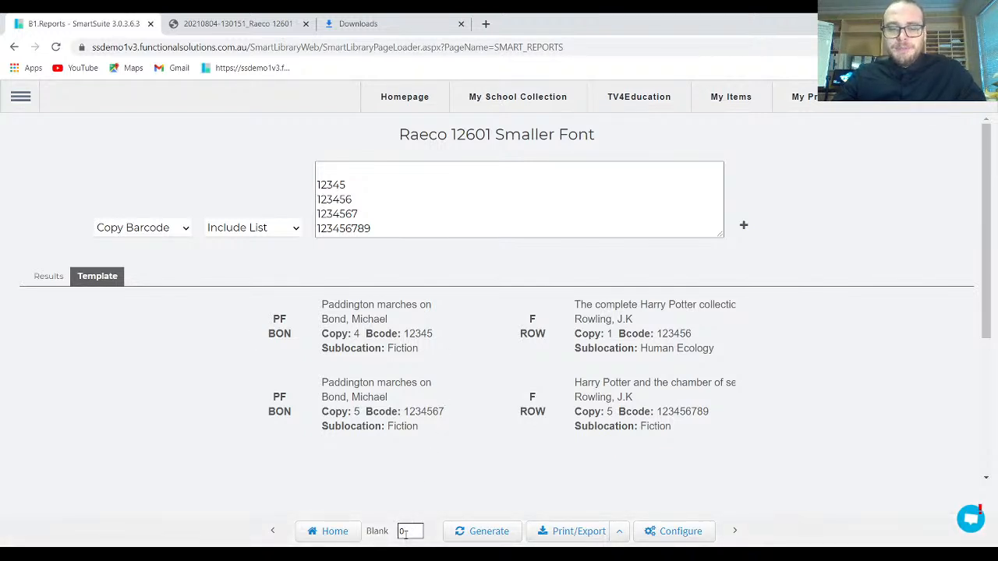
double_click(403, 531)
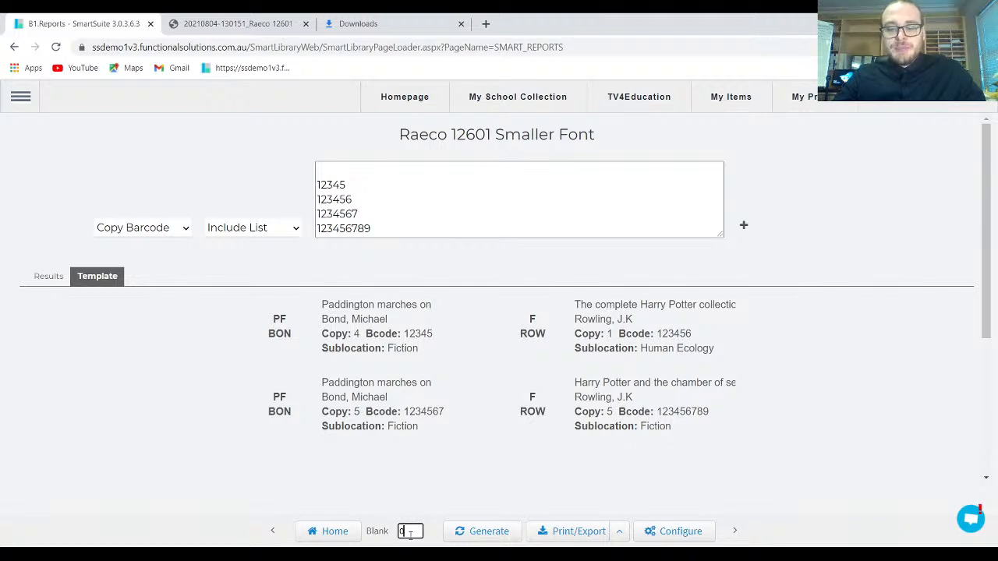
key(BackSpace)
text(5)
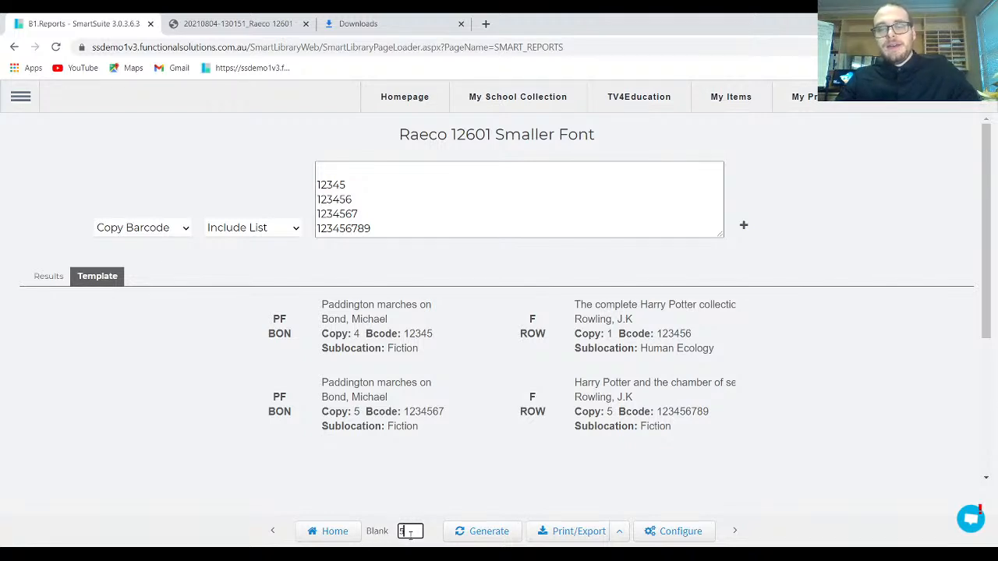
click(471, 533)
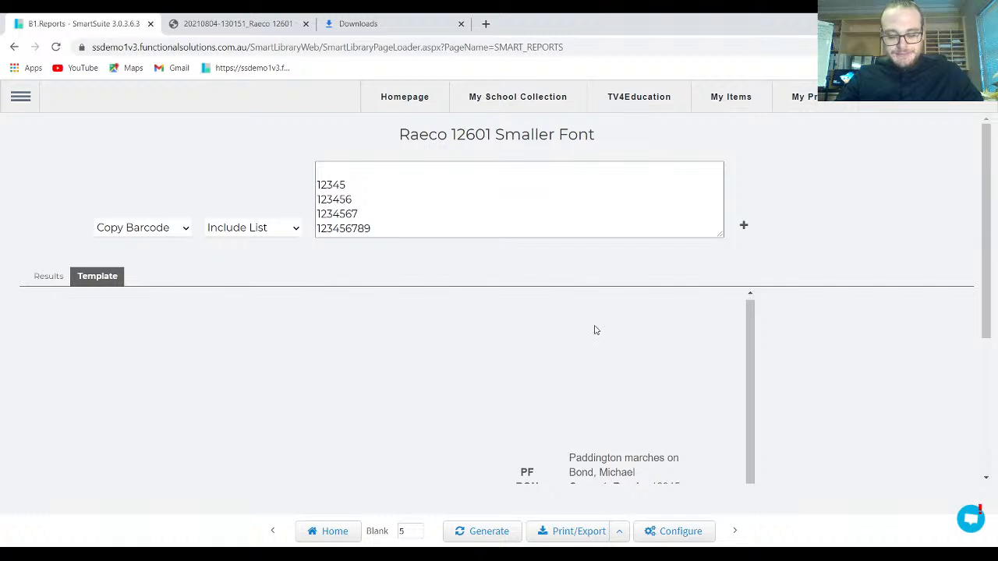
Examine where the labels are placed on the generated sheet after the skipped blank positions
scroll(612, 396, down, 2)
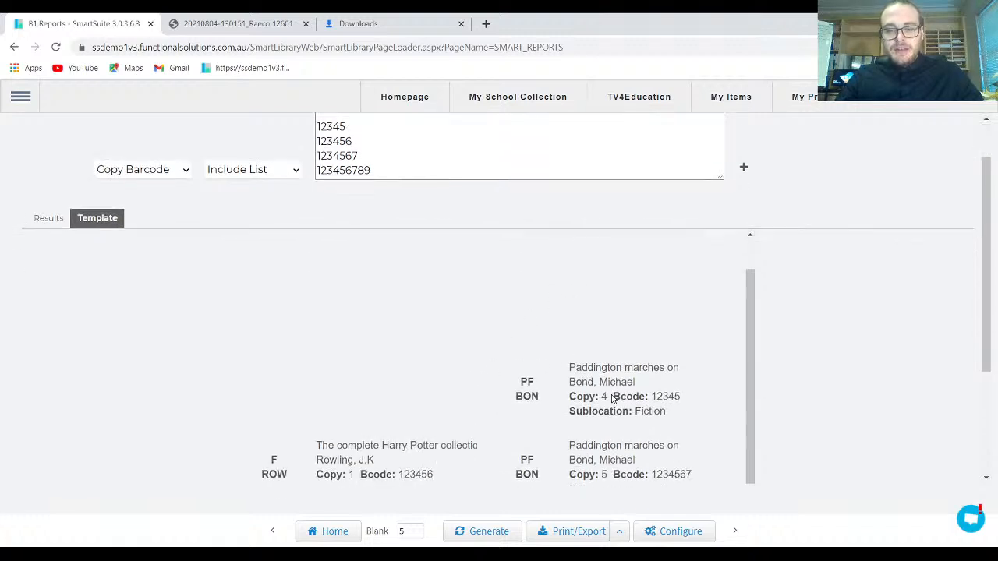
scroll(612, 395, down, 1)
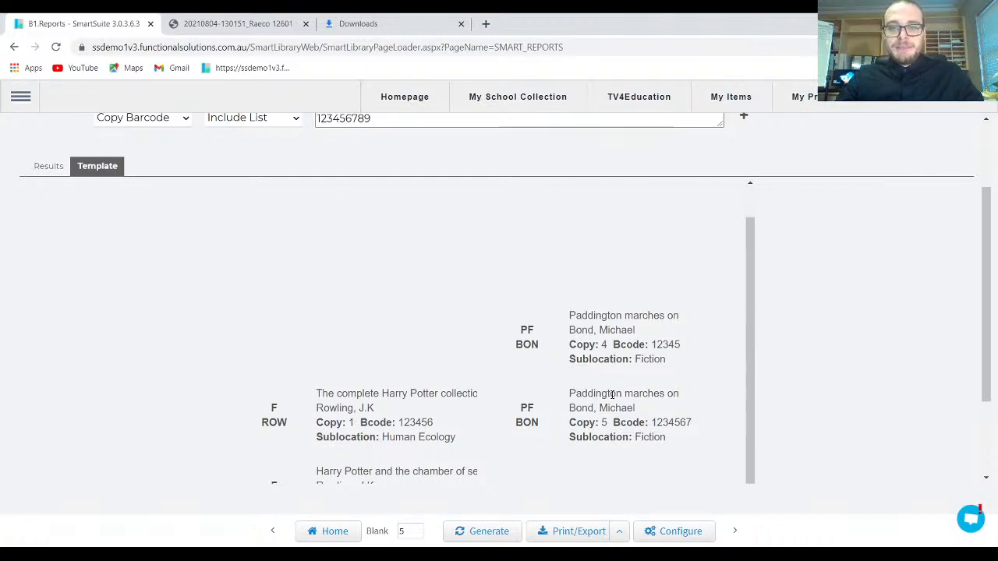
scroll(412, 368, down, 1)
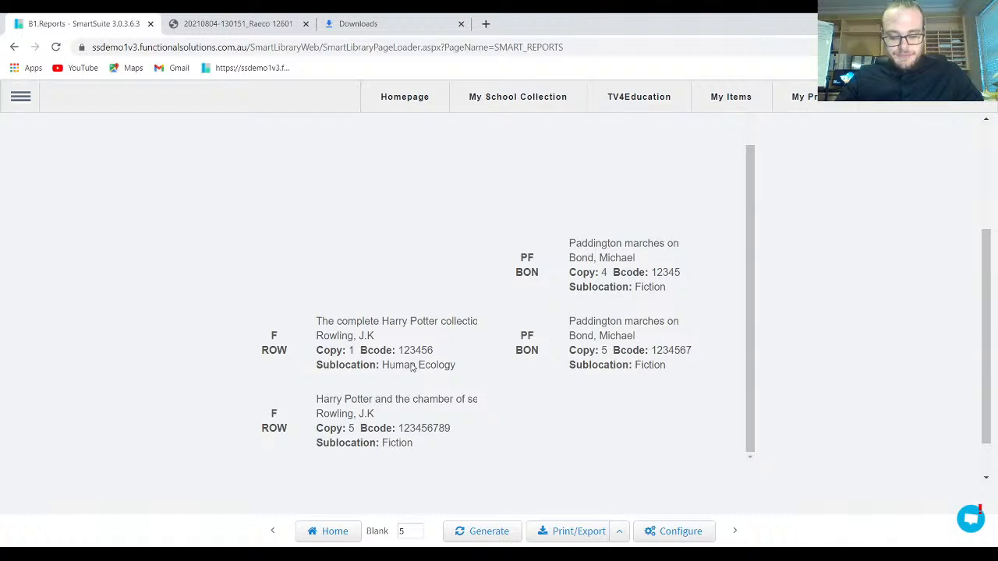
scroll(289, 312, down, 1)
scroll(289, 312, up, 2)
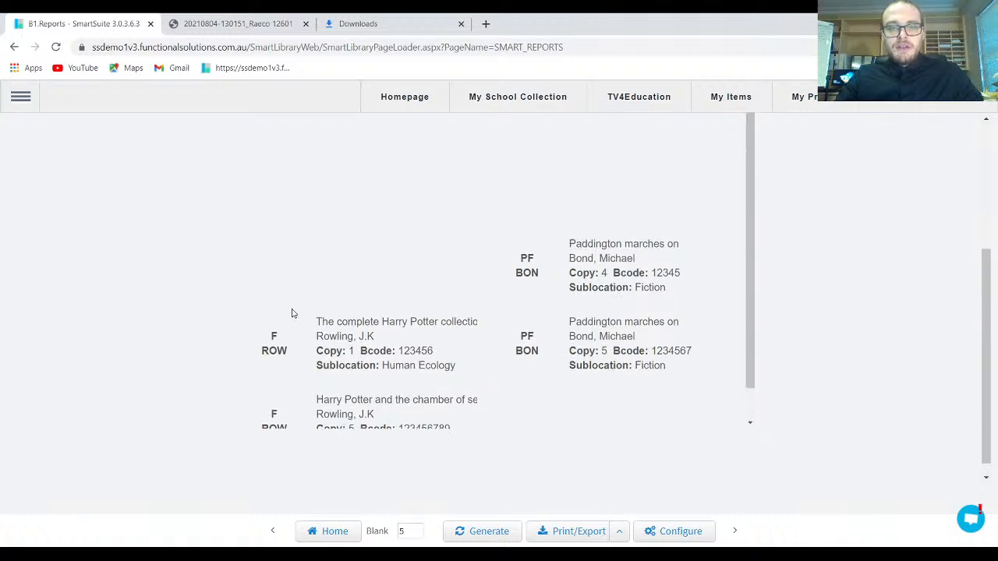
scroll(293, 314, up, 2)
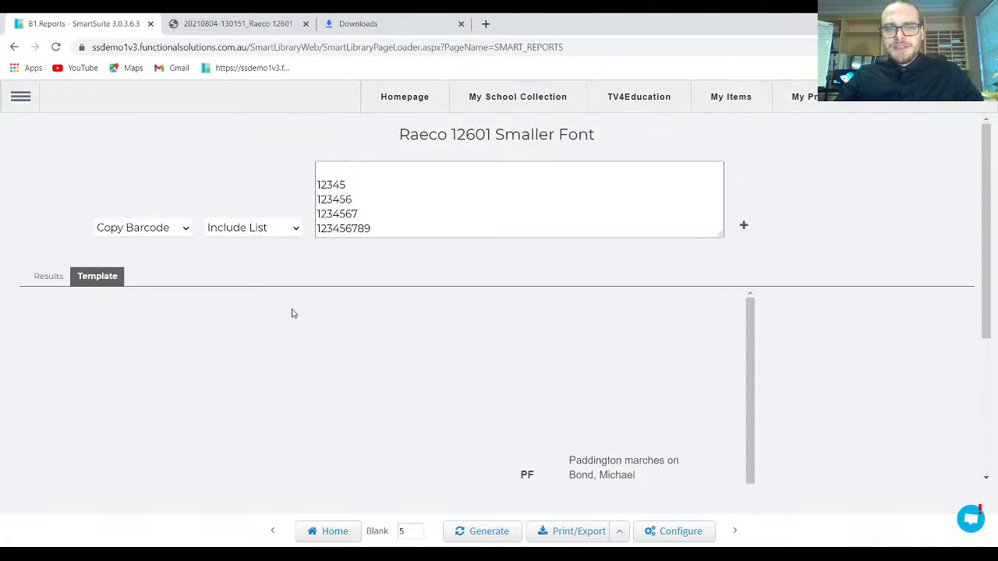
scroll(367, 352, down, 3)
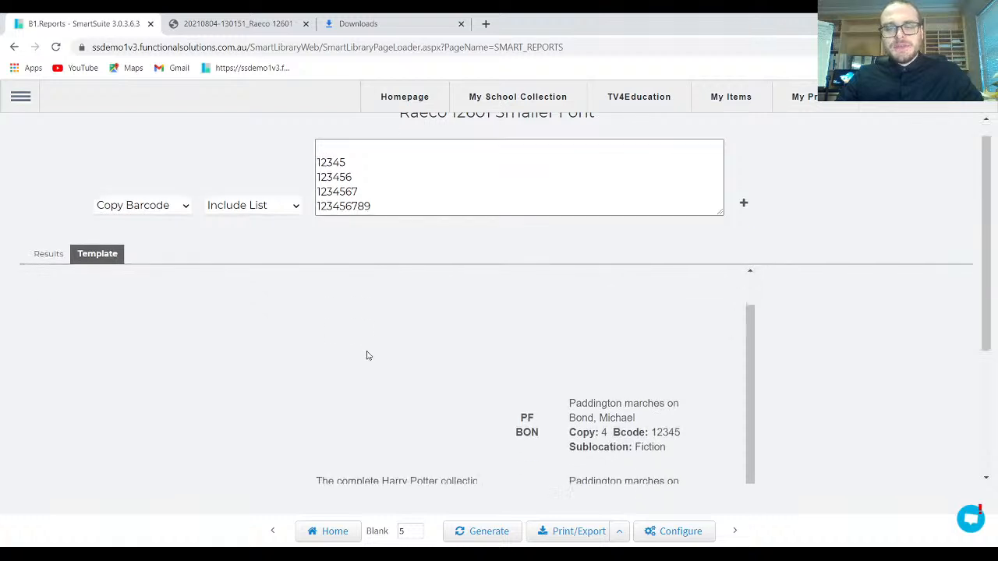
Set the number of blank labels back to 0, regenerate the report and check the title on the second Harry Potter label
click(415, 528)
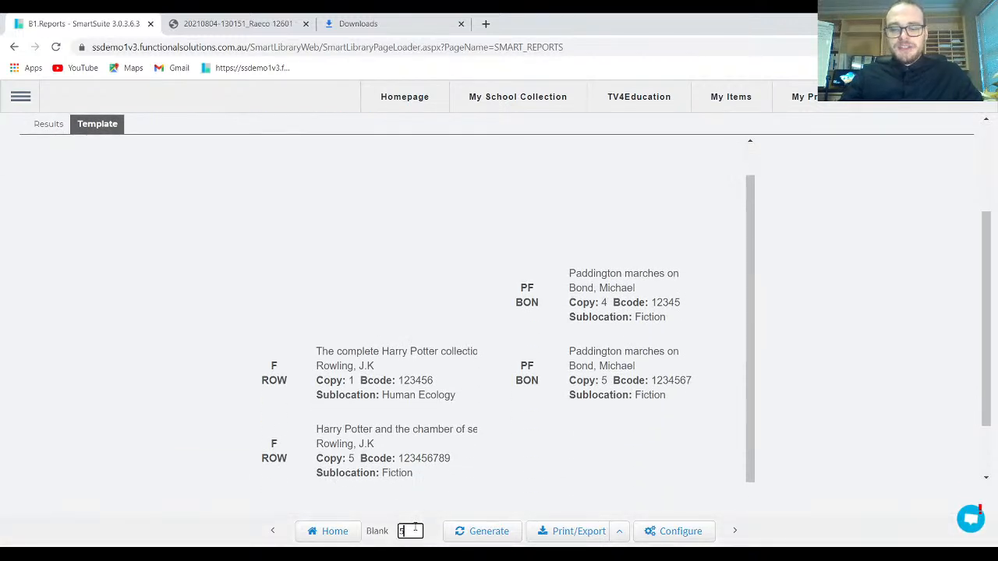
key(BackSpace)
text(0)
click(449, 534)
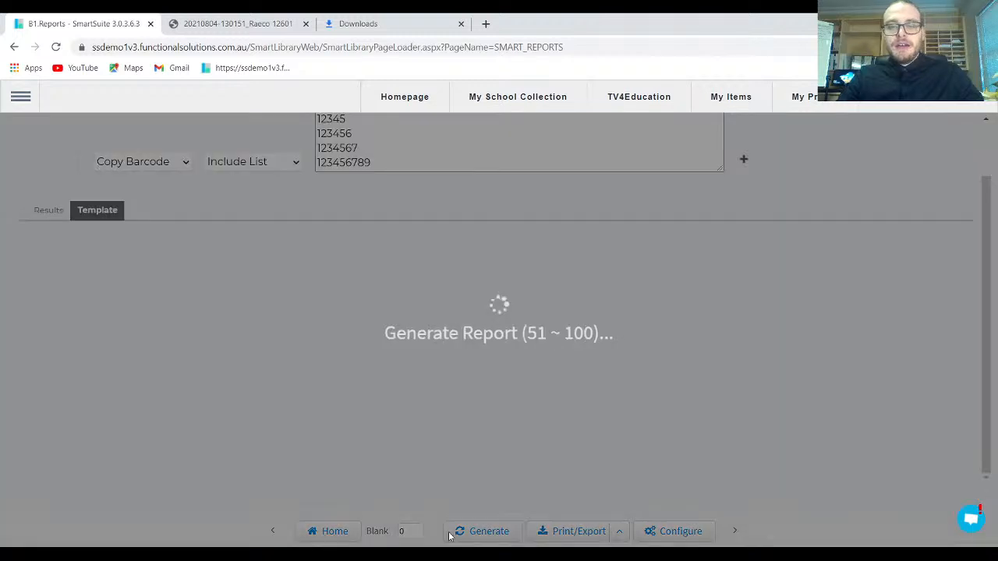
scroll(559, 312, up, 2)
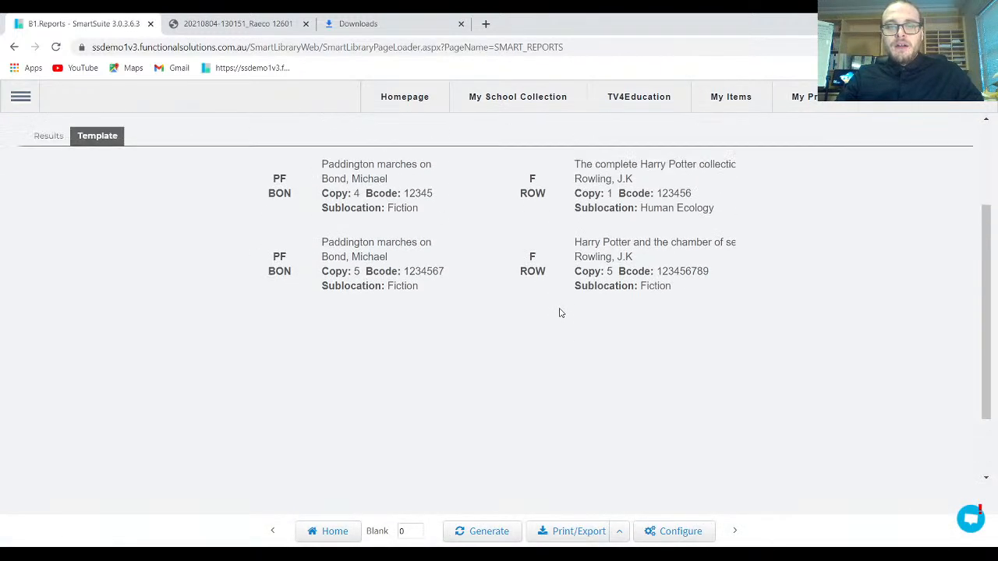
scroll(559, 313, up, 1)
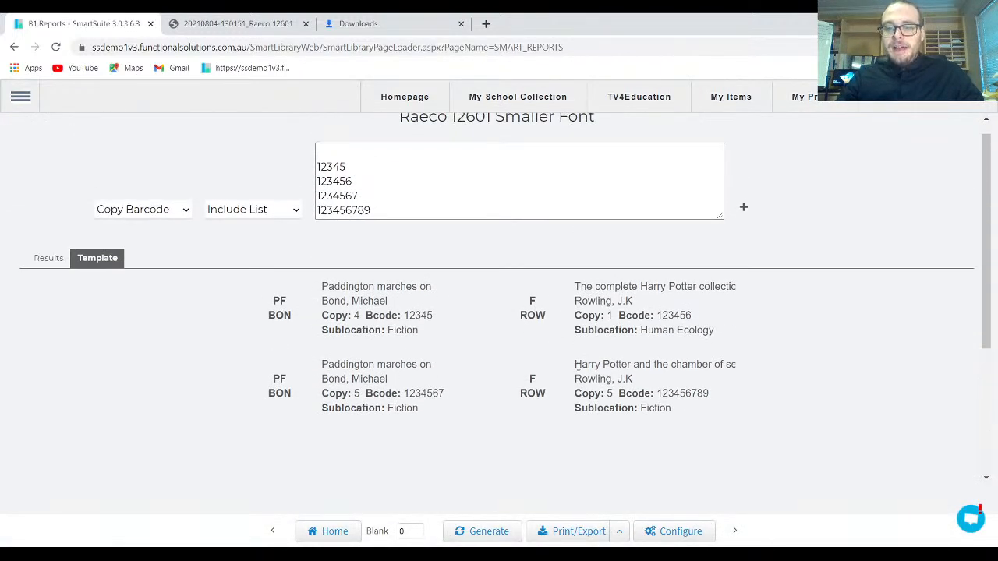
drag(586, 366, 716, 367)
click(655, 382)
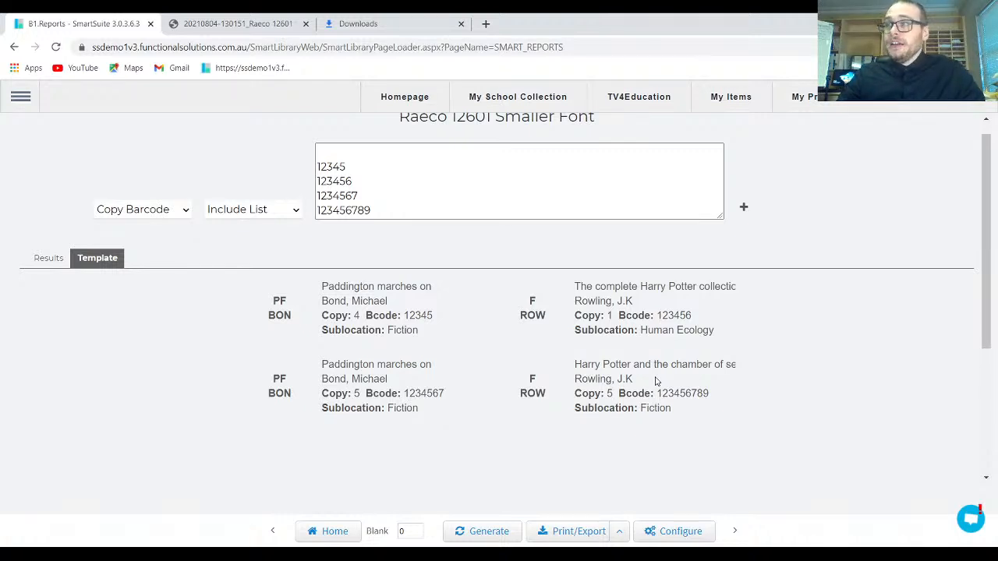
Open the label report's configuration, rename the duplicate report as "Raeco 12601 Smaller title" and save it
click(659, 531)
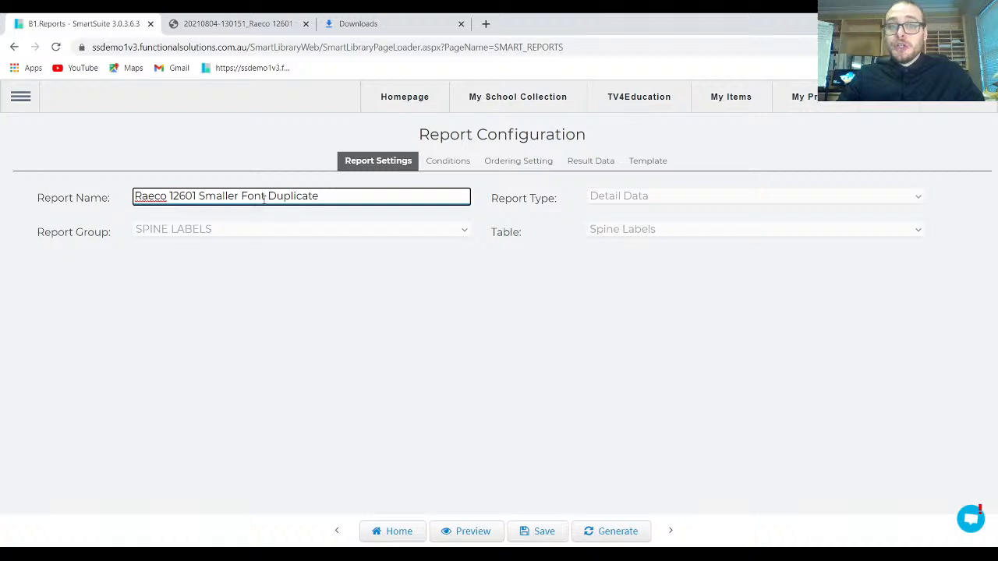
click(318, 196)
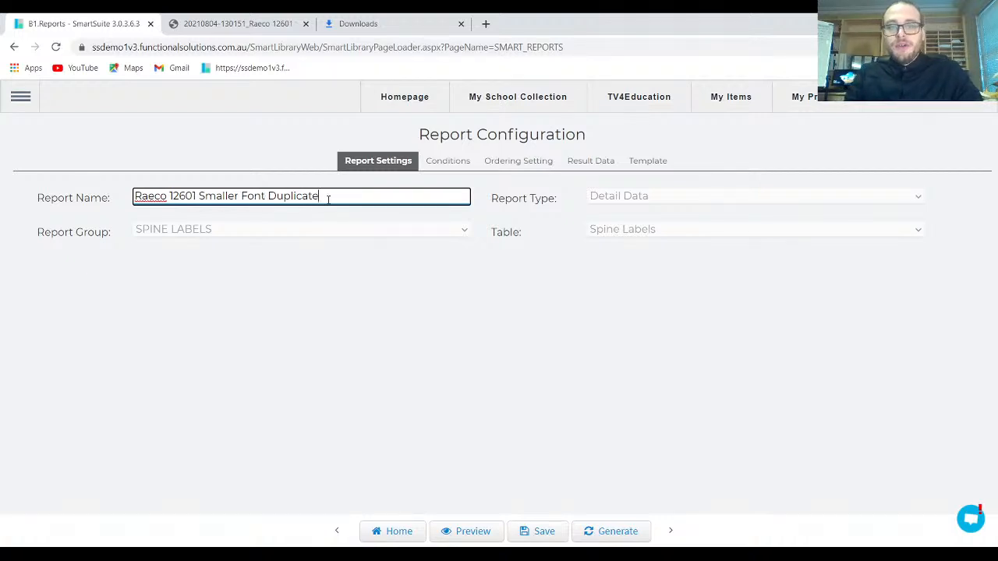
key(BackSpace)
key(BackSpace)
key(BackSpace)
key(BackSpace)
key(BackSpace)
key(BackSpace)
key(BackSpace)
key(BackSpace)
key(BackSpace)
key(BackSpace)
key(BackSpace)
key(BackSpace)
key(BackSpace)
key(BackSpace)
key(BackSpace)
key(BackSpace)
key(BackSpace)
key(BackSpace)
key(BackSpace)
key(BackSpace)
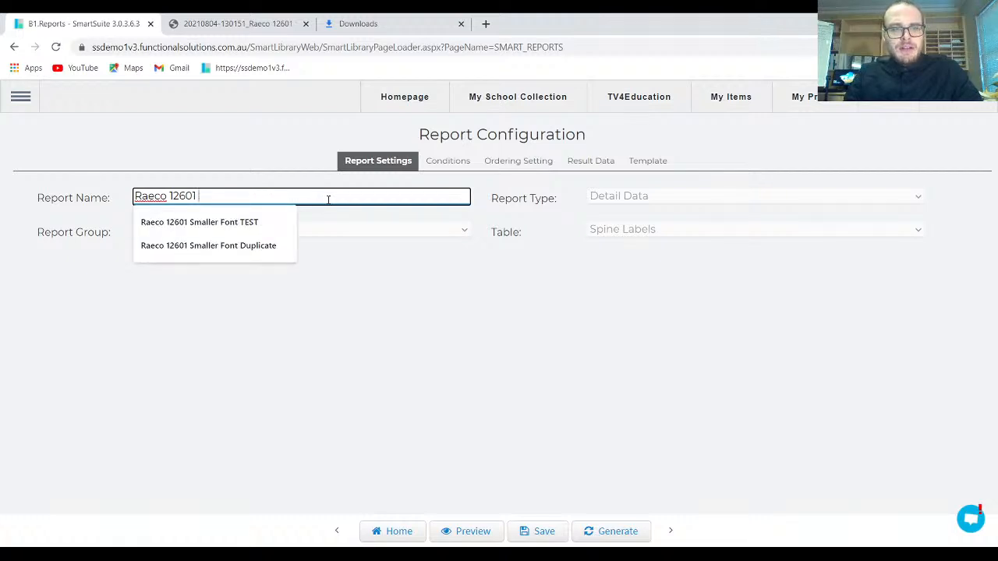
text(Title)
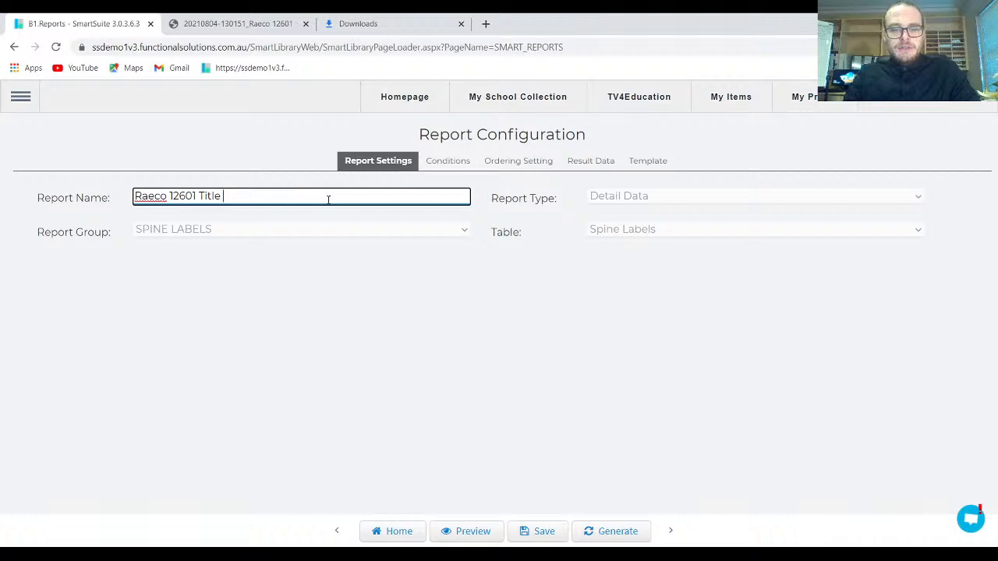
key(BackSpace)
key(BackSpace)
key(BackSpace)
key(BackSpace)
key(BackSpace)
key(BackSpace)
text(S)
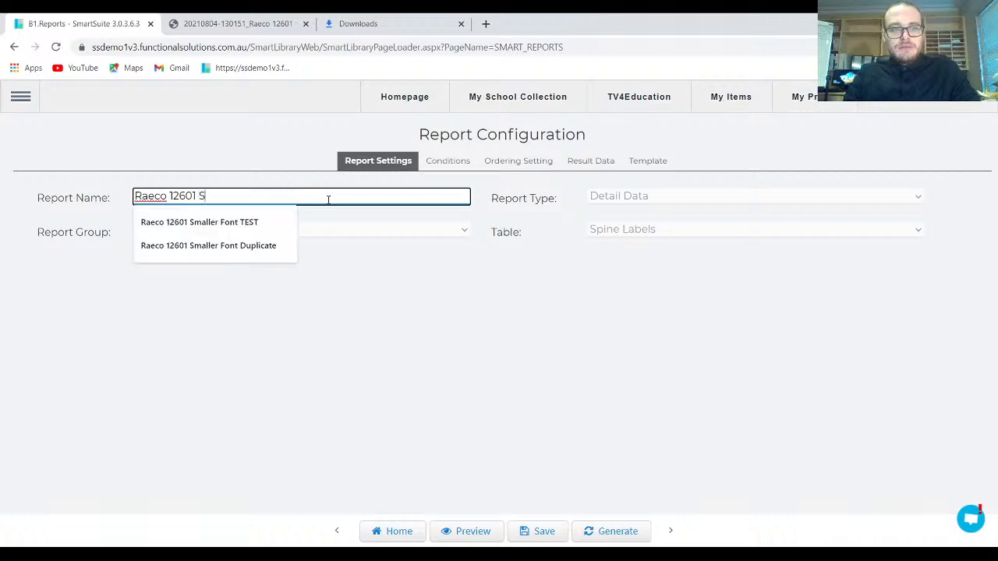
text(maller title)
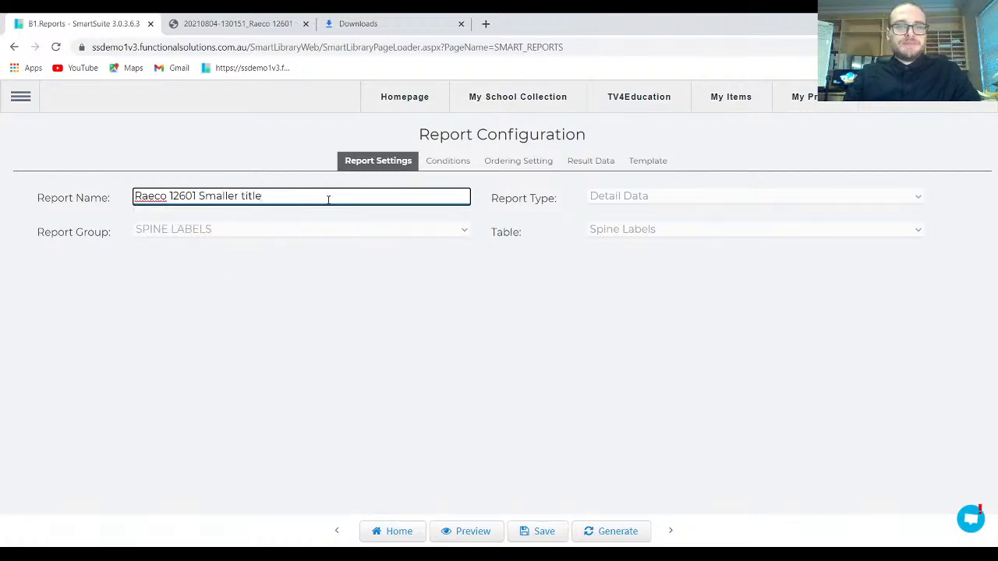
click(536, 531)
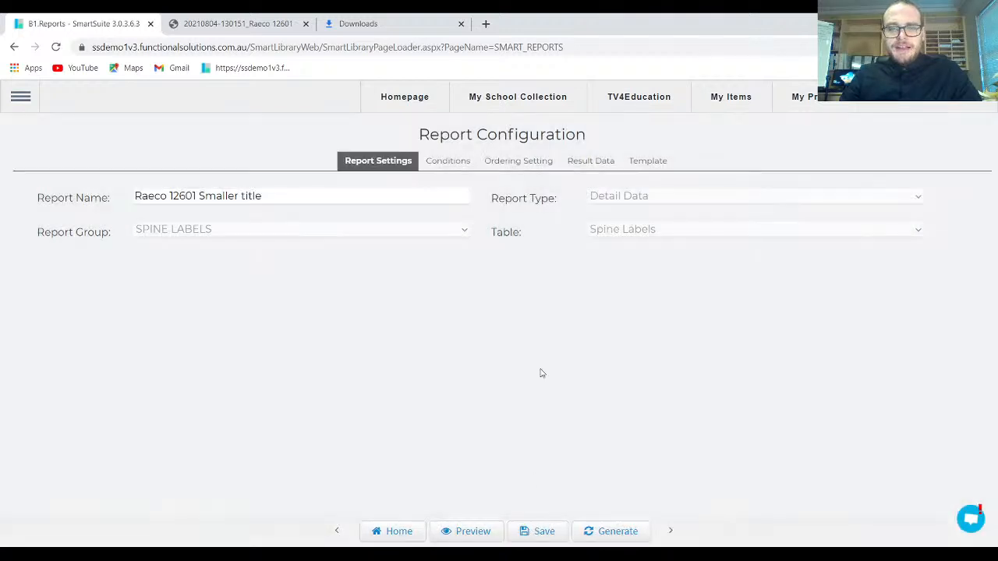
Open the label template and edit the cell holding the title, author, copy, barcode and sublocation fields
click(653, 162)
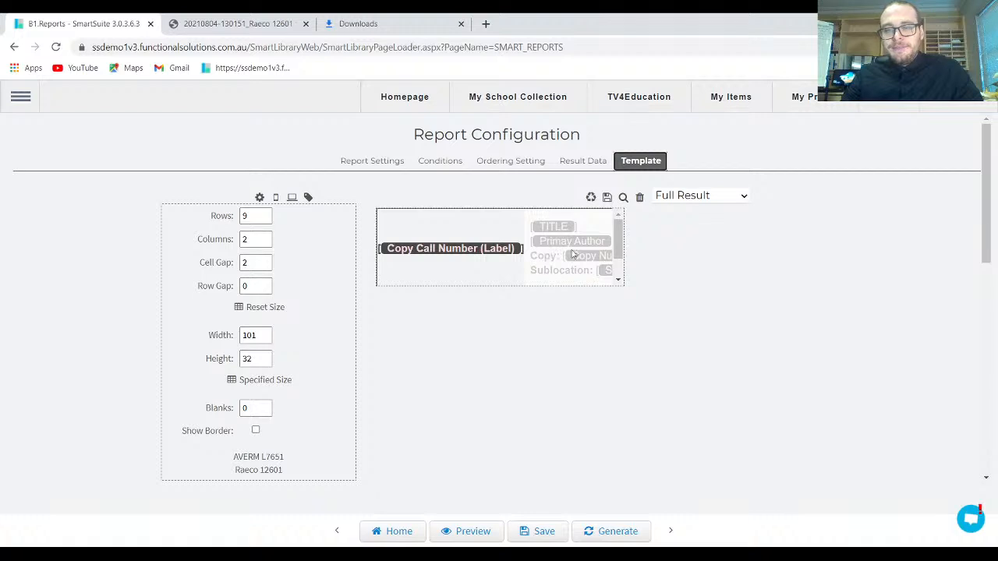
scroll(621, 237, down, 1)
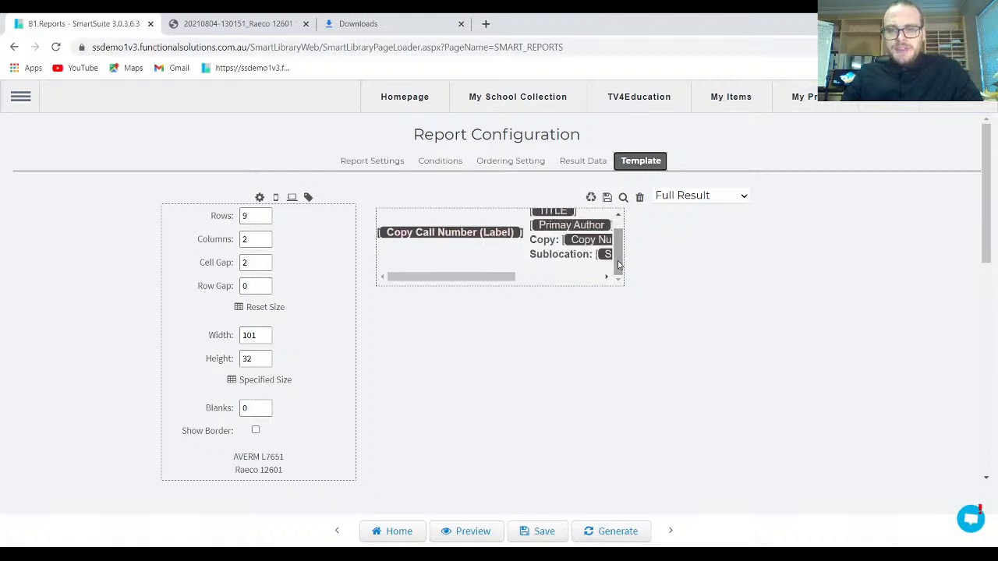
drag(497, 280, 559, 282)
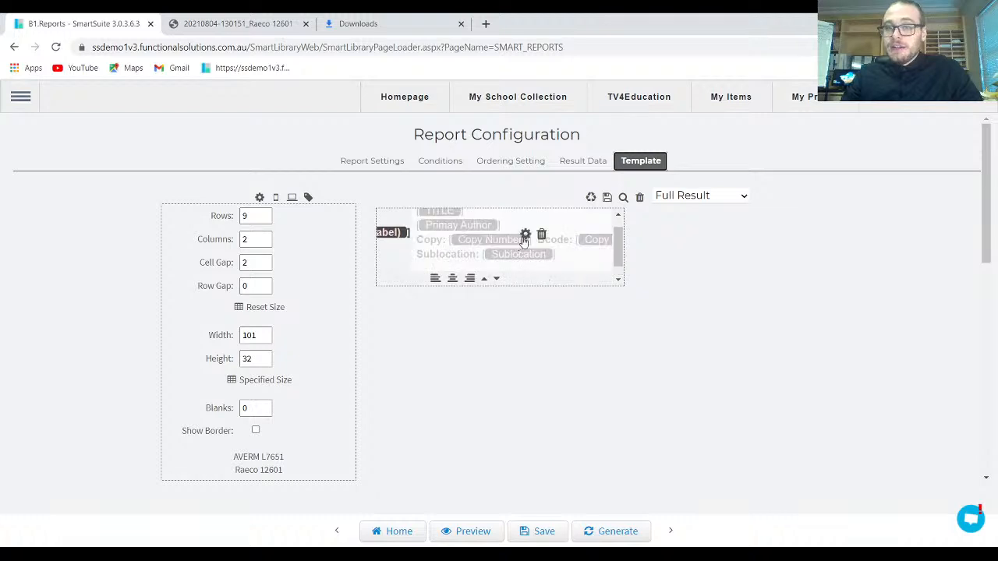
click(526, 236)
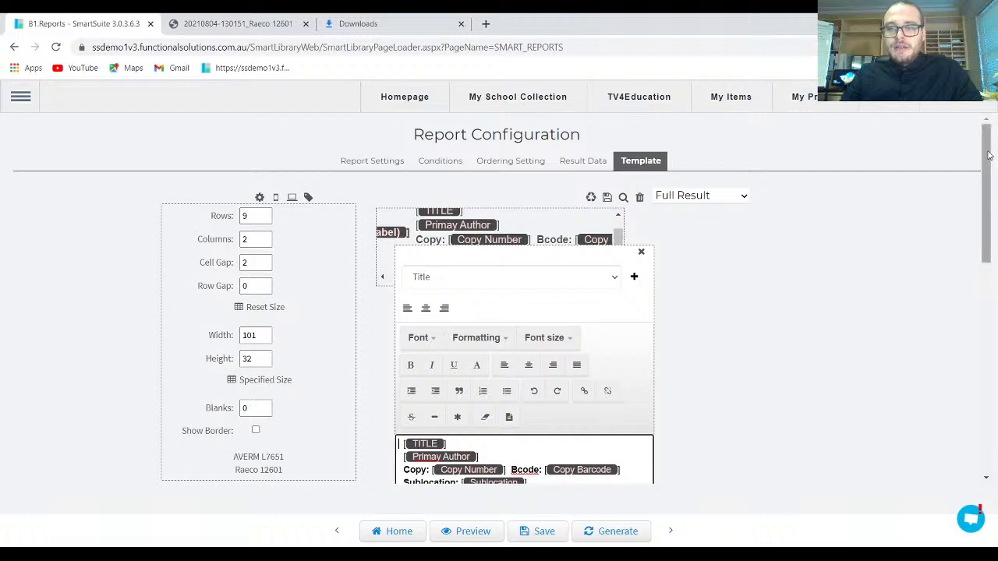
Set the TITLE field's font size to Small, apply the cell change and generate the report to check the labels
drag(987, 159, 988, 212)
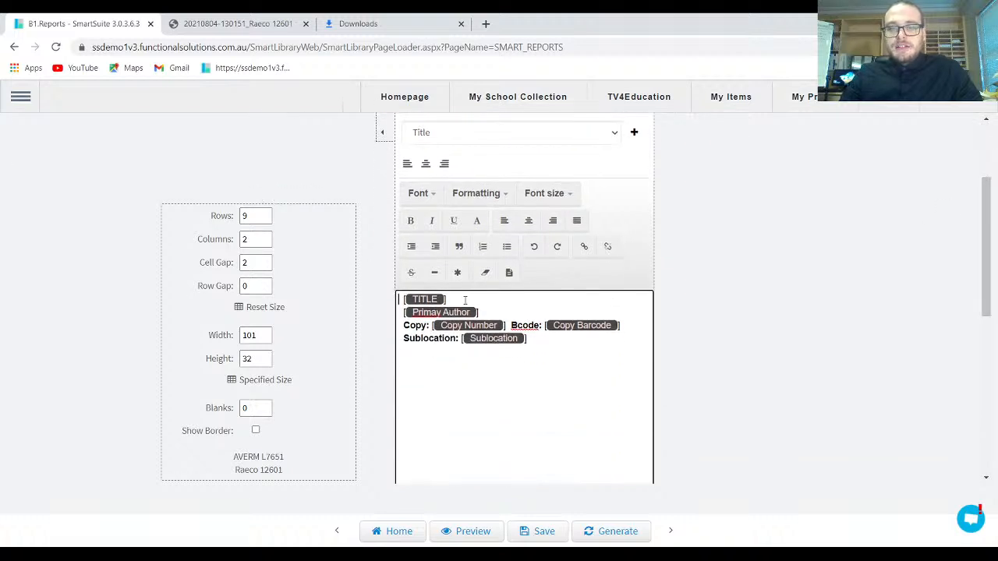
drag(465, 300, 368, 307)
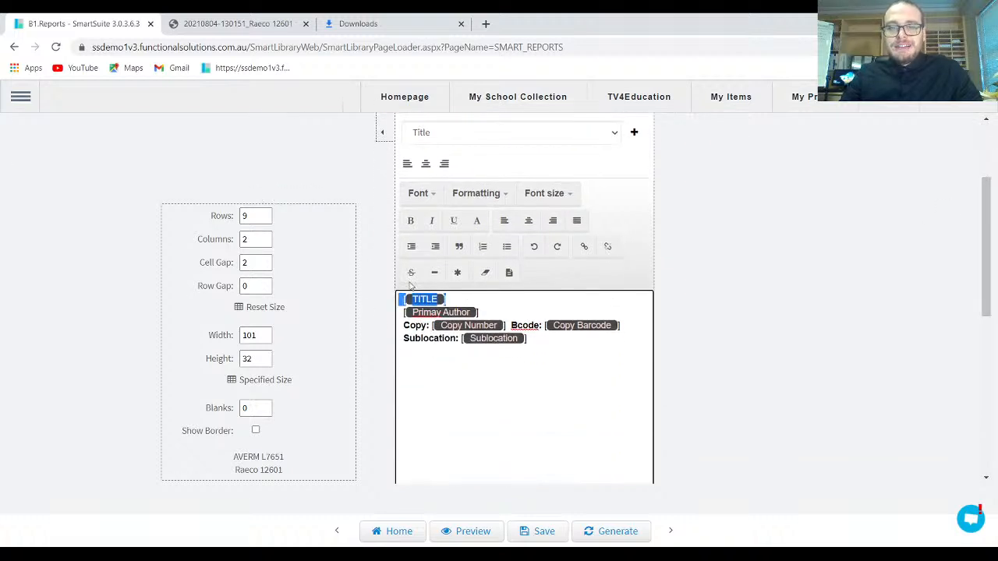
click(553, 195)
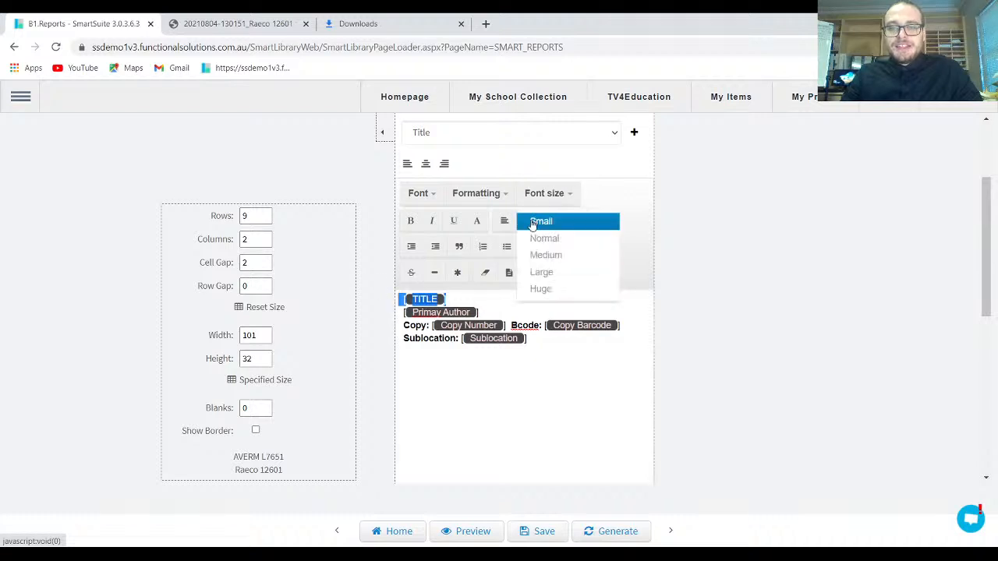
click(532, 224)
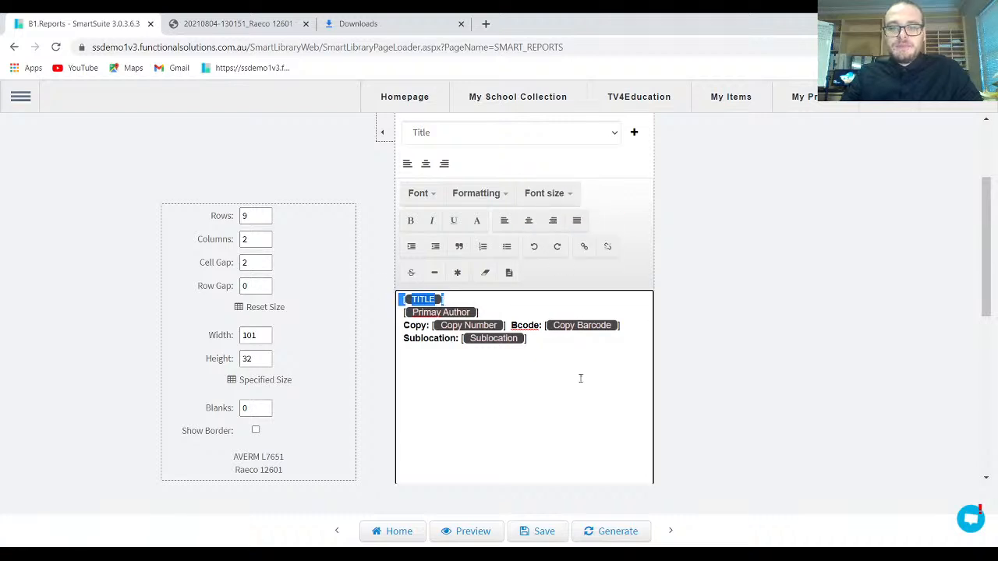
scroll(579, 379, down, 2)
click(529, 425)
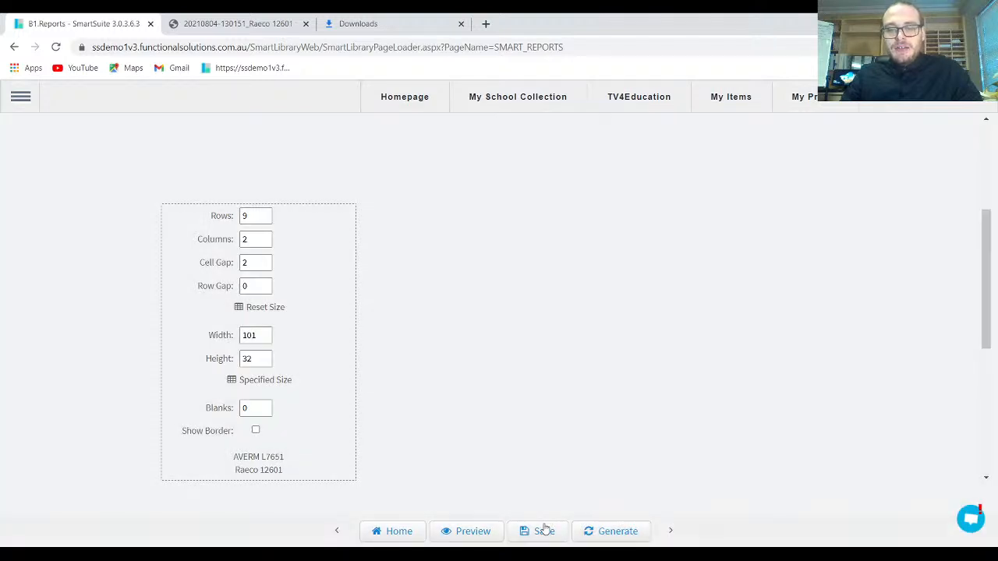
click(616, 531)
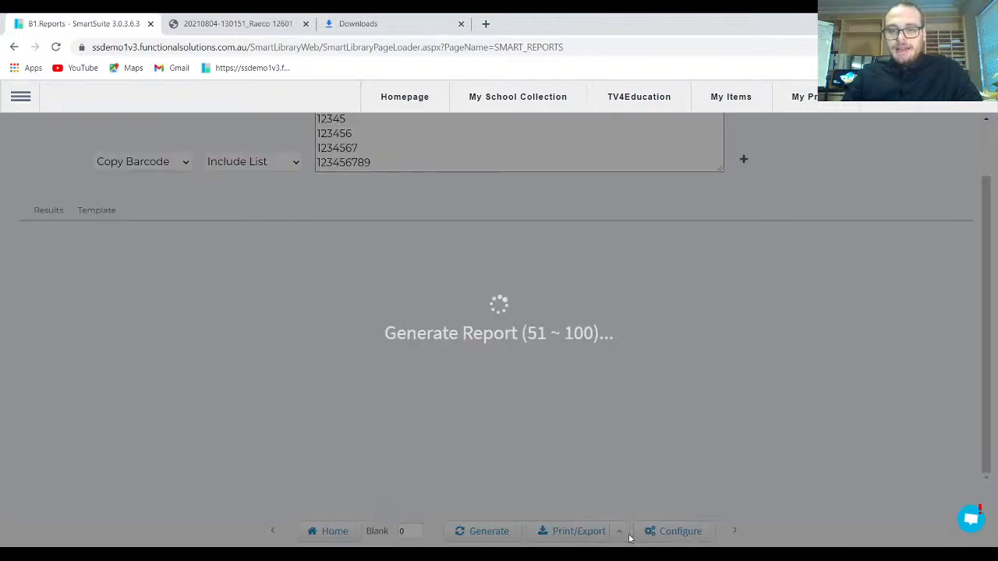
scroll(707, 404, up, 3)
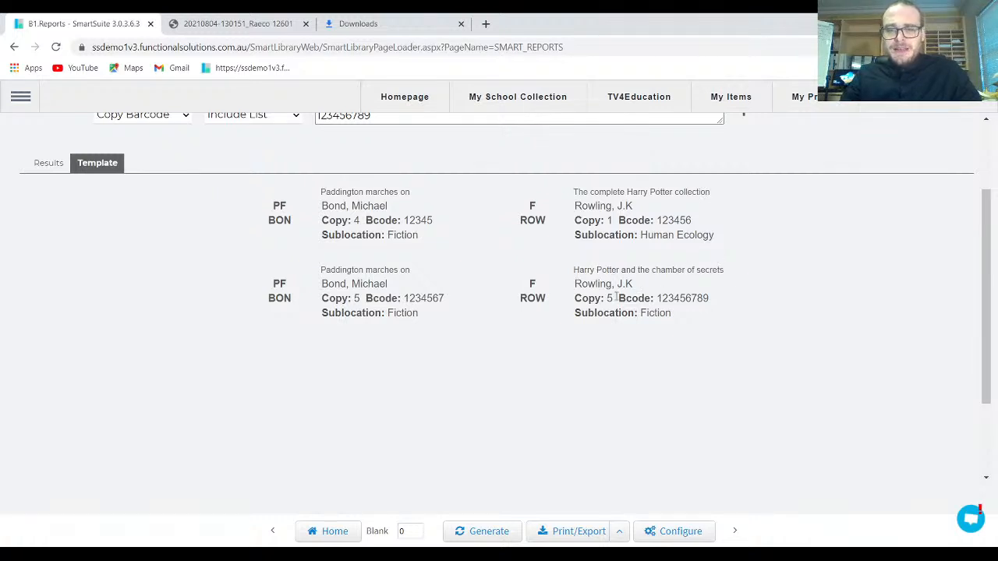
Reopen the report's template configuration and edit the label cell containing the title and copy details
click(678, 535)
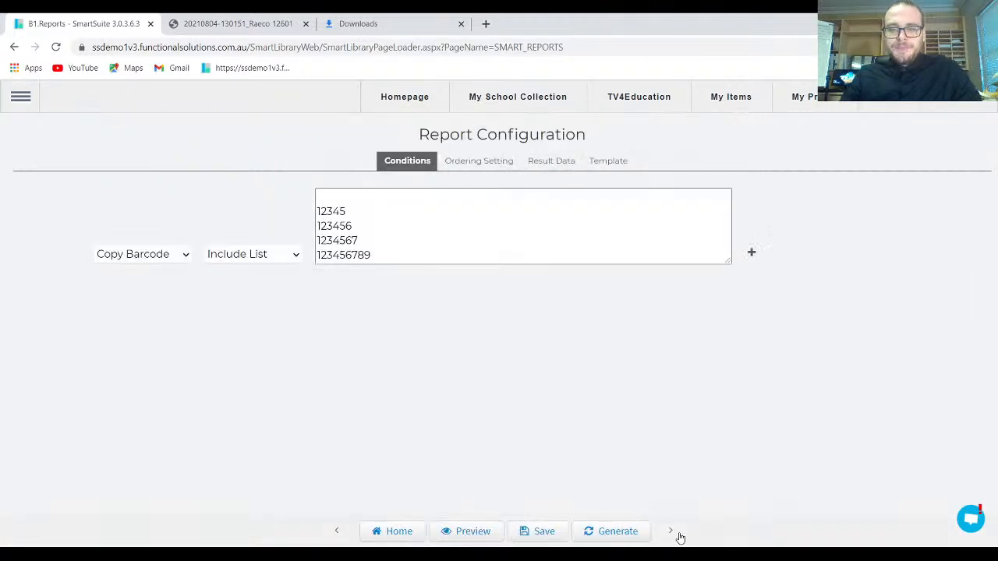
click(617, 163)
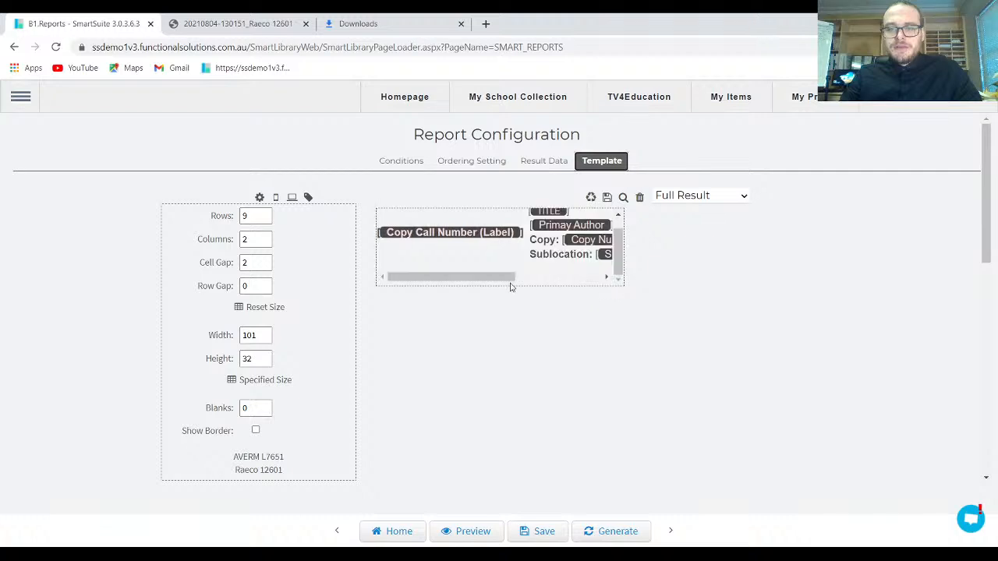
drag(497, 279, 573, 278)
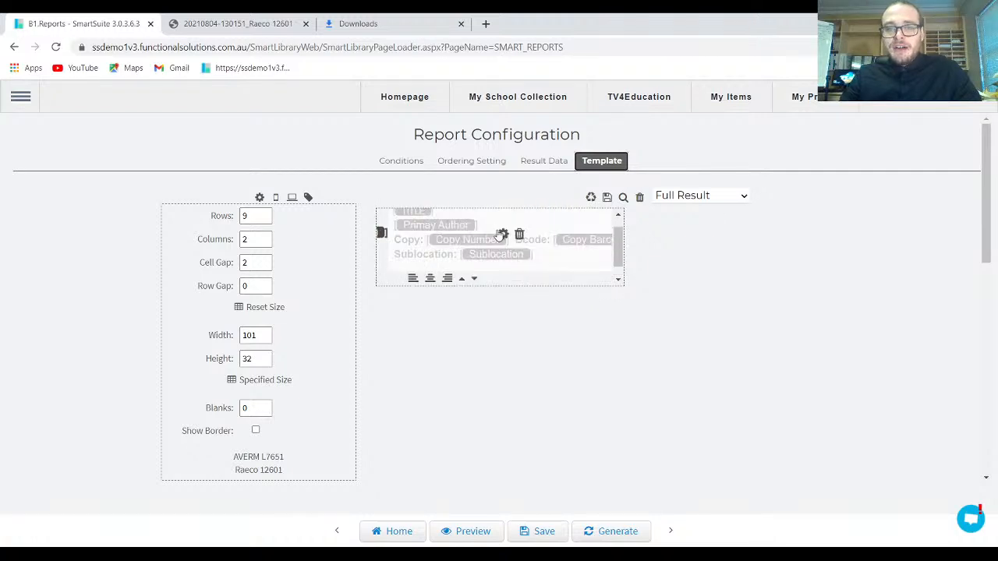
click(502, 235)
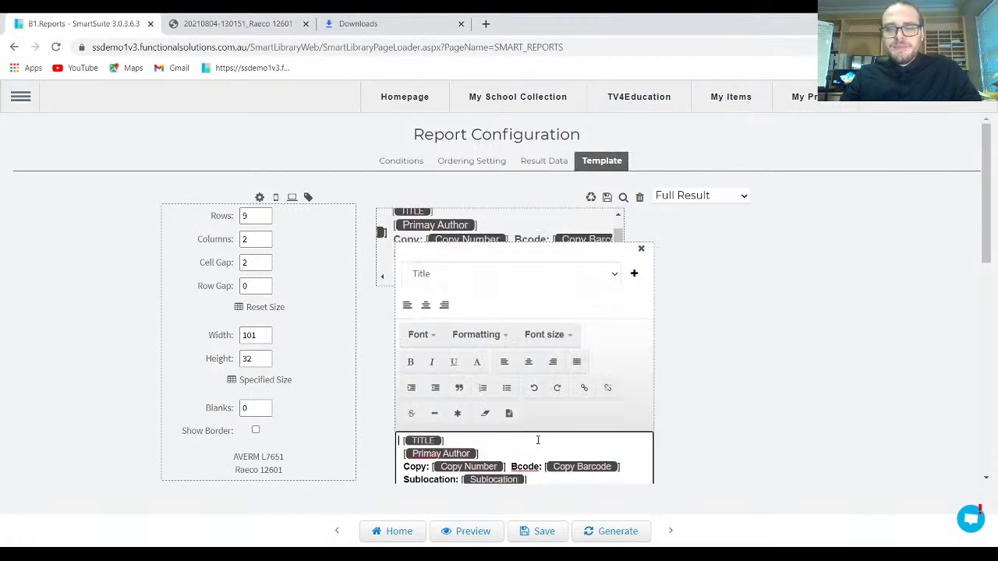
Set the font size of all fields in the label's details cell to Small and apply the change
scroll(538, 456, down, 1)
drag(537, 456, 399, 392)
click(535, 289)
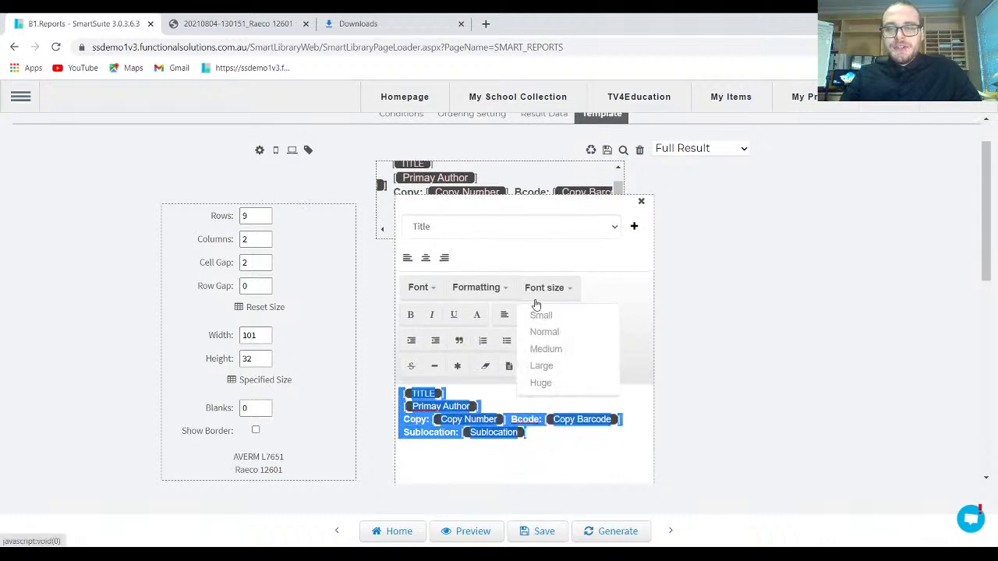
click(536, 315)
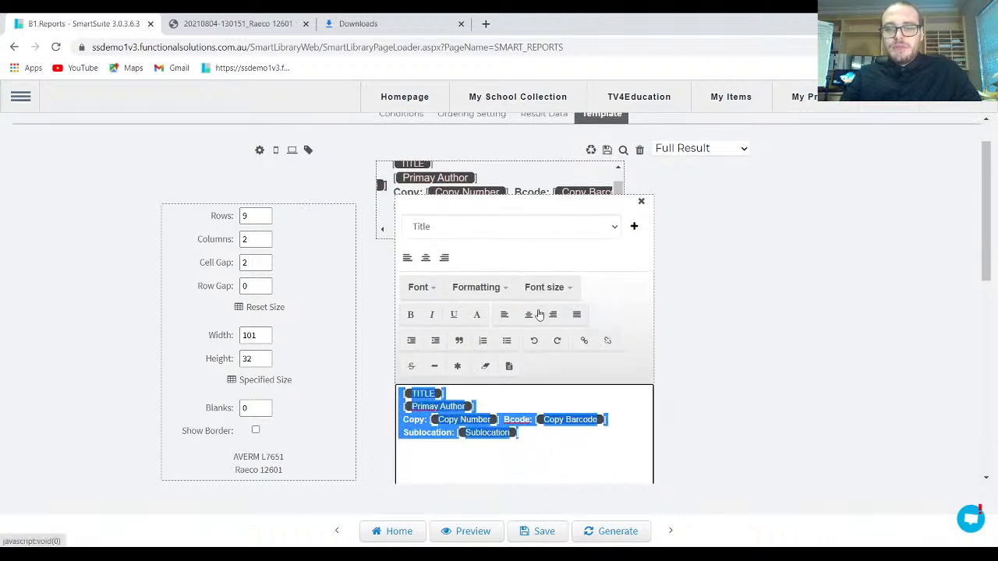
double_click(553, 420)
scroll(547, 443, down, 1)
scroll(545, 448, down, 2)
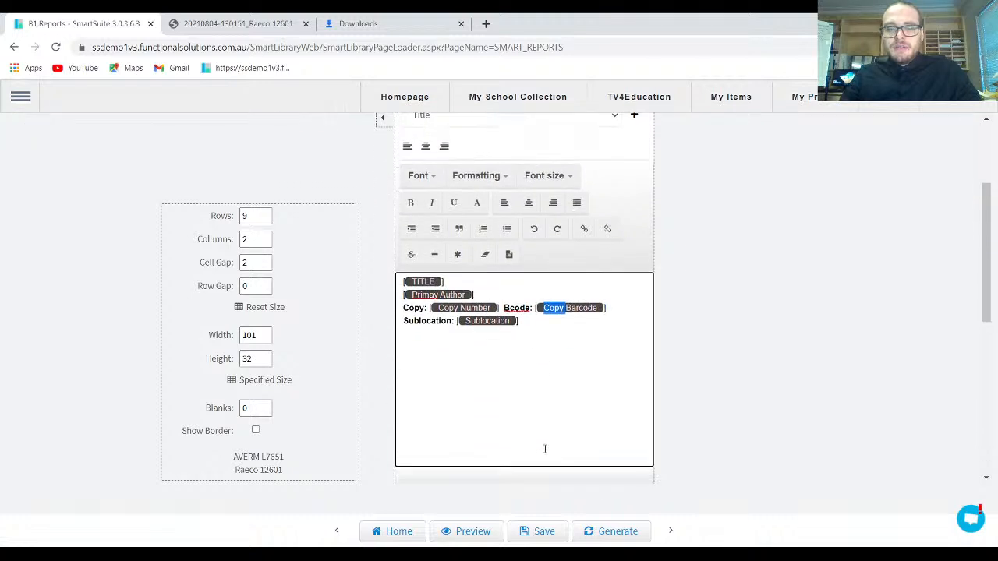
click(528, 427)
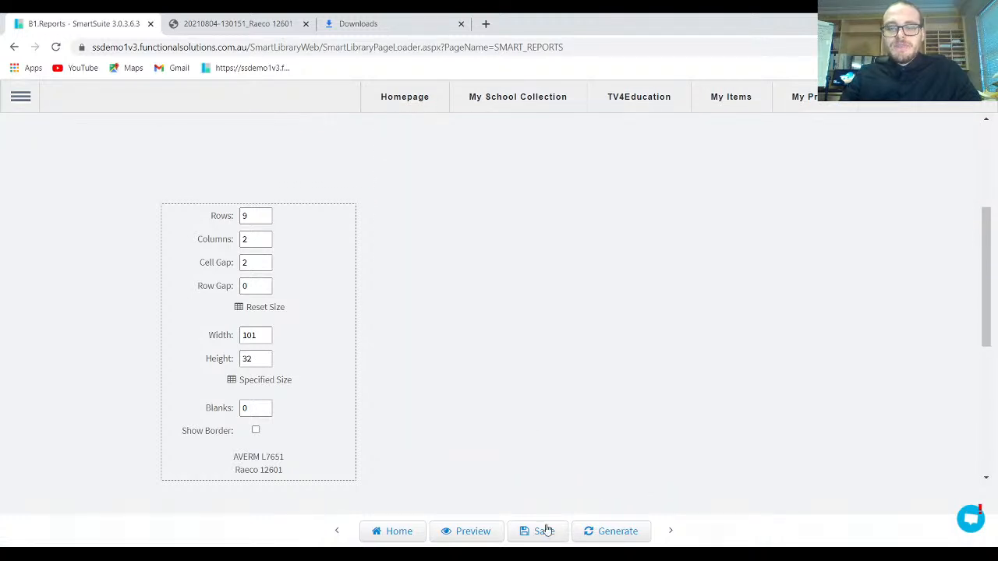
Generate the report again and check the text size on all the labels
click(604, 532)
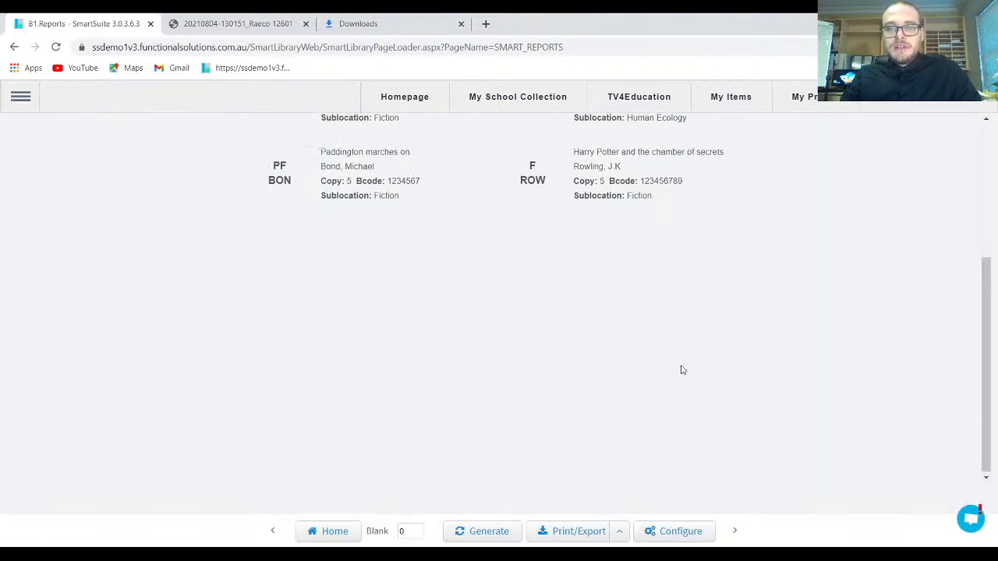
scroll(681, 369, up, 2)
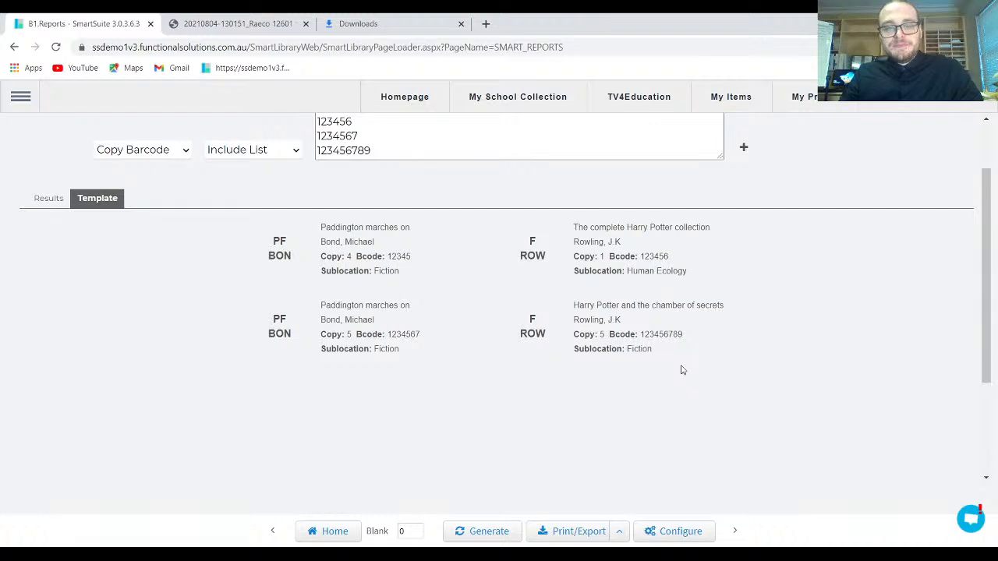
scroll(680, 369, up, 1)
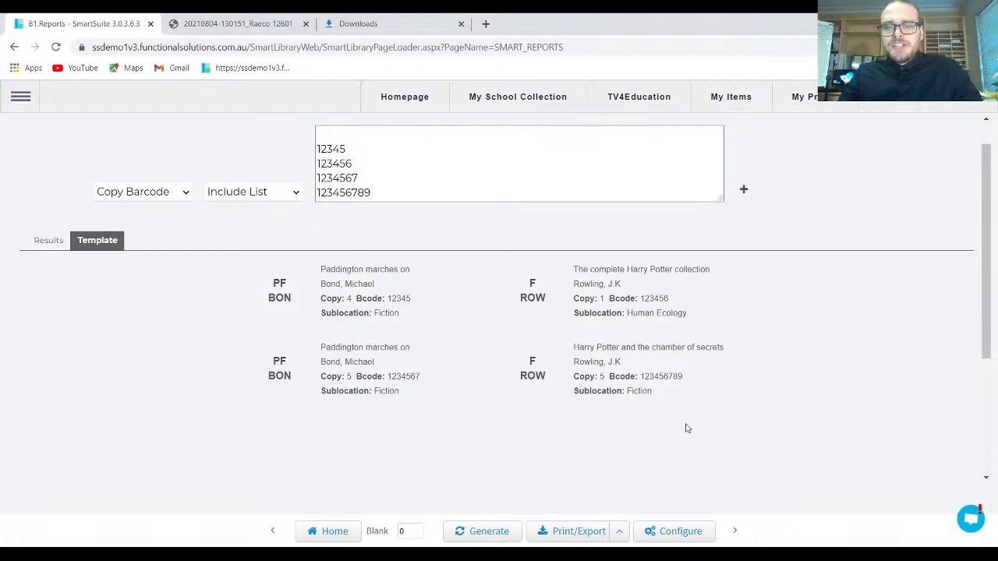
Return to the report's template configuration and open the SmartReports help search results in a separate browser tab
click(669, 533)
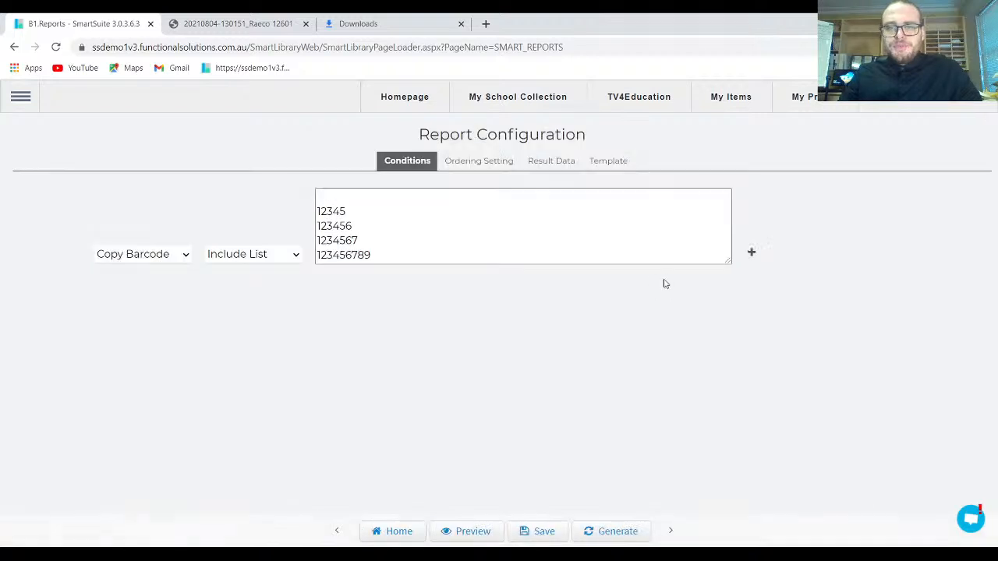
click(602, 163)
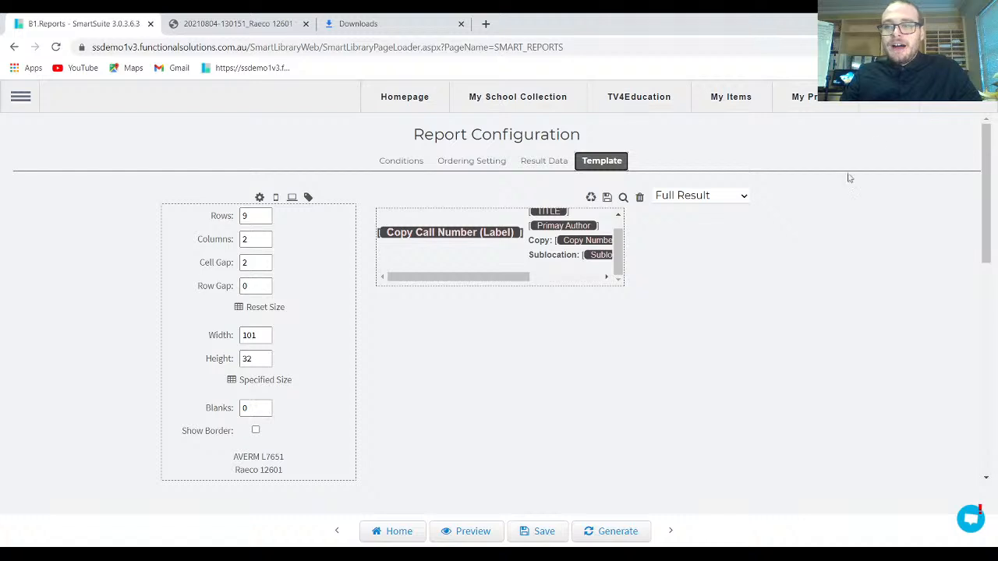
right_click(881, 105)
click(883, 109)
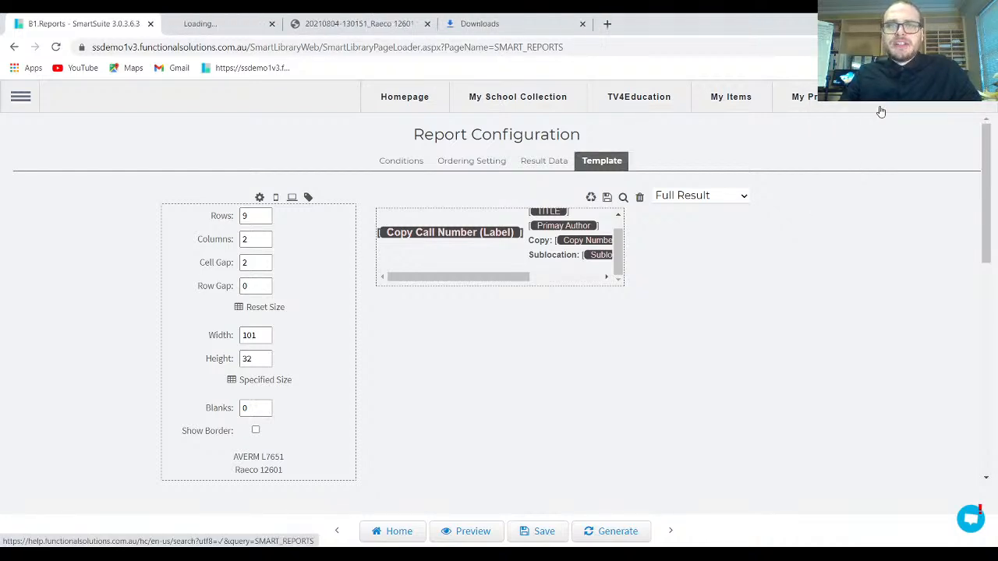
click(219, 24)
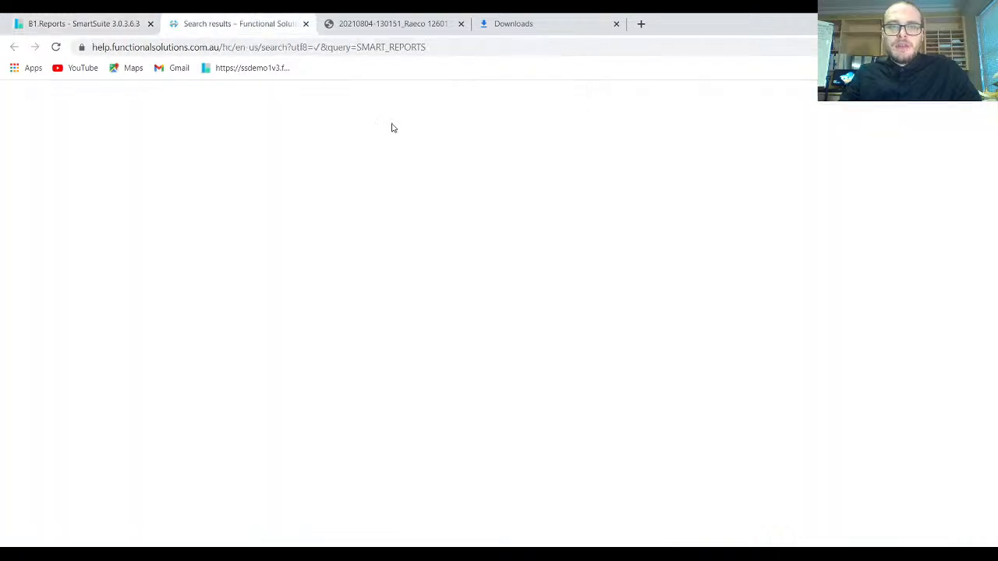
Search the help centre for "spine labels" and open the "Recommended Spine Labels for v3" article to review the supported label brands and sizes
click(796, 151)
key(BackSpace)
key(BackSpace)
key(BackSpace)
key(BackSpace)
key(BackSpace)
key(BackSpace)
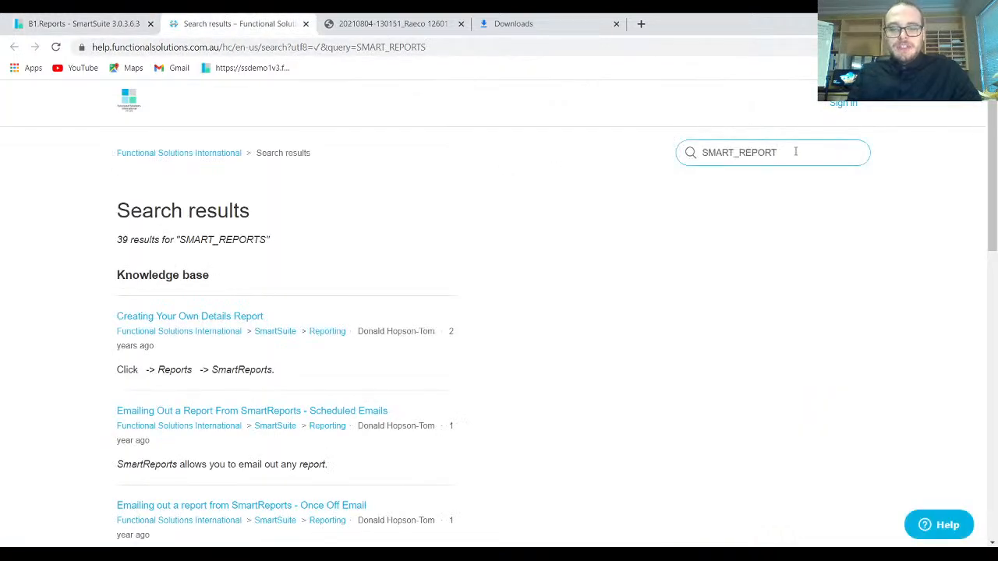
key(BackSpace)
key(BackSpace)
key(BackSpace)
key(BackSpace)
key(BackSpace)
key(BackSpace)
key(BackSpace)
text(s)
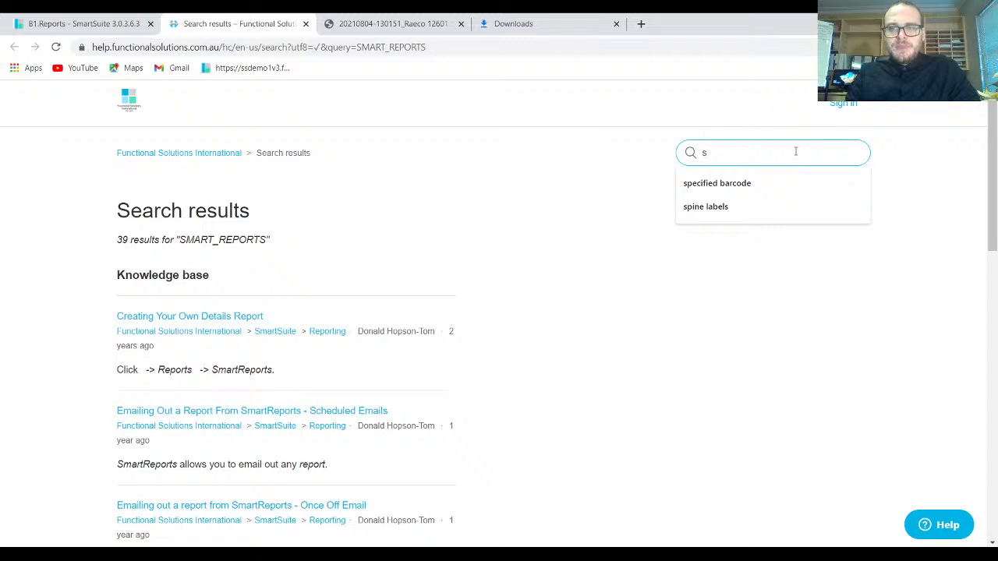
text(pine abels)
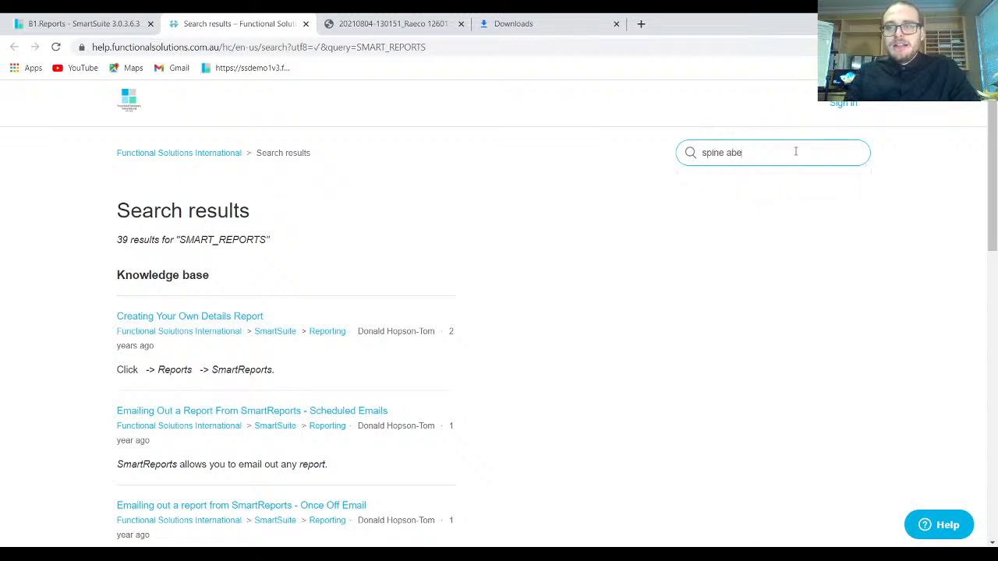
key(BackSpace)
key(BackSpace)
key(BackSpace)
key(BackSpace)
key(BackSpace)
text(labels)
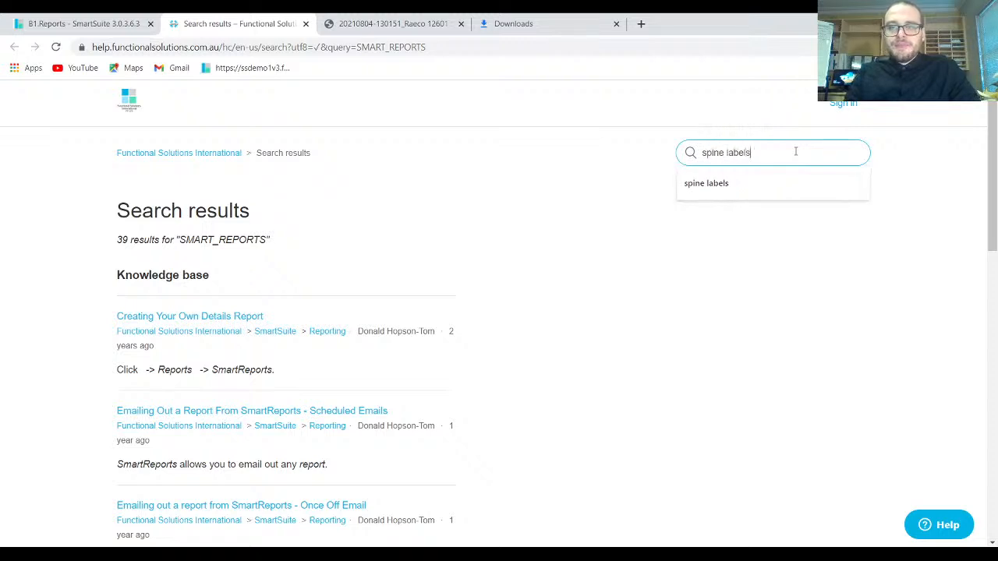
key(Return)
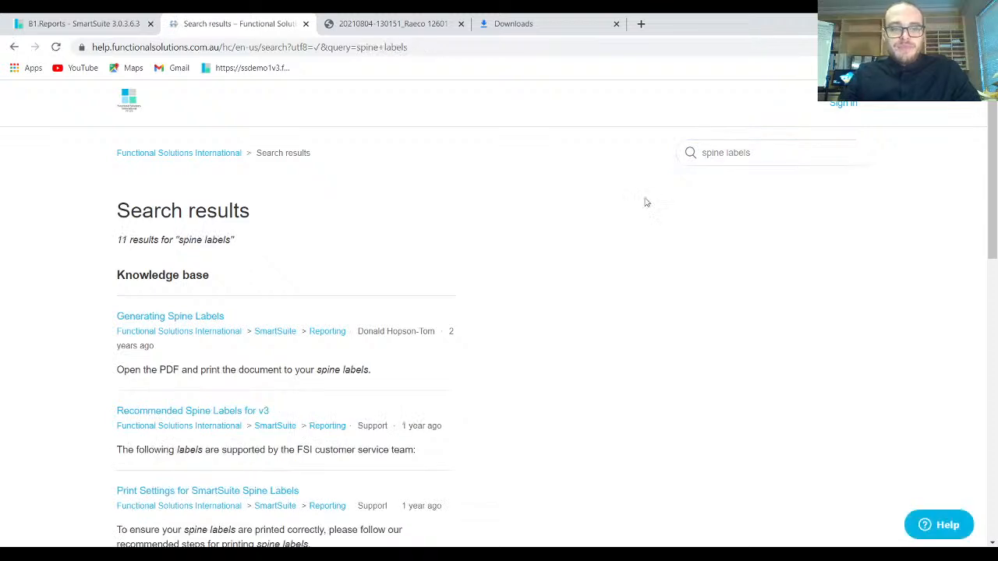
click(246, 412)
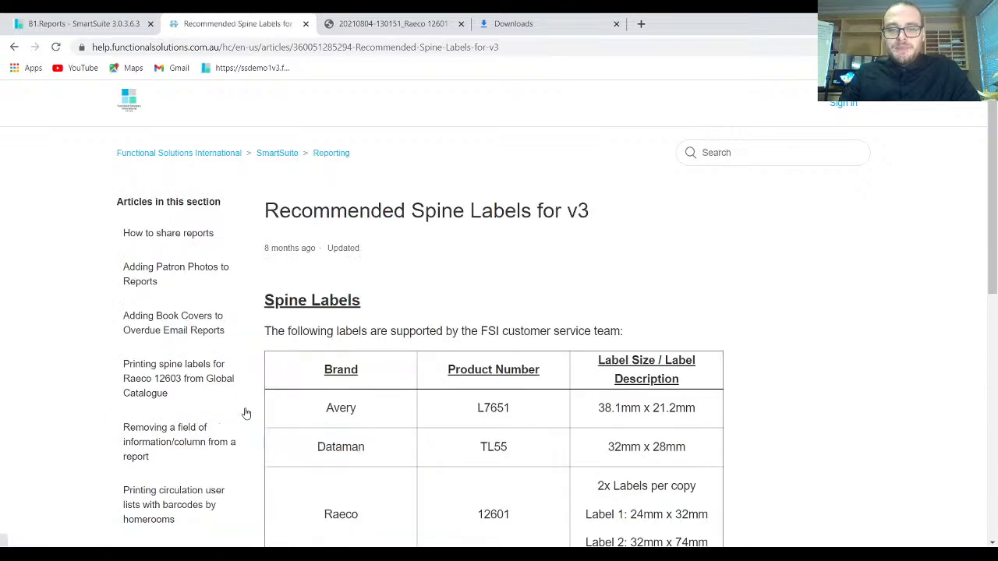
scroll(813, 239, down, 3)
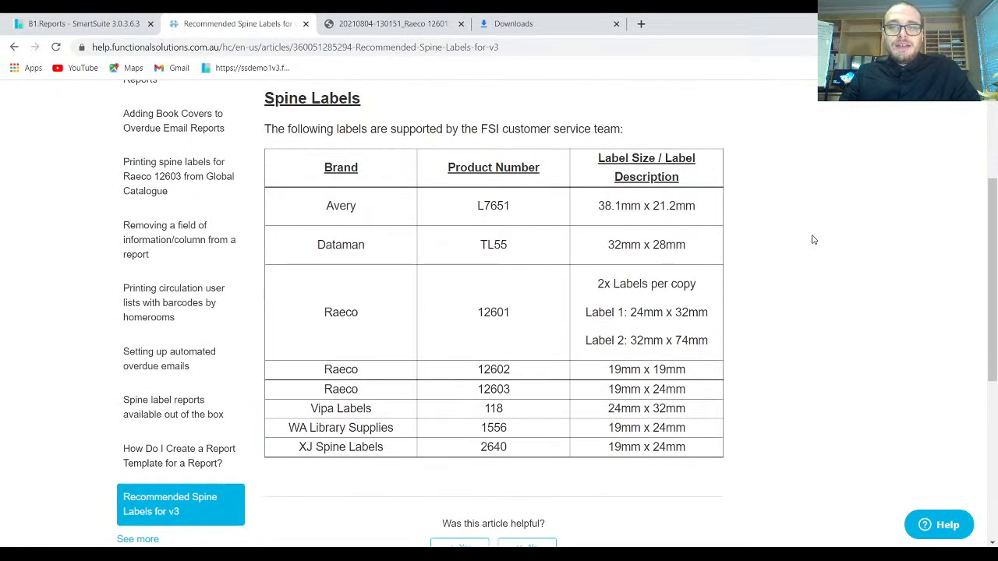
Switch back to SmartSuite and leave the report configuration for the saved report list
click(60, 26)
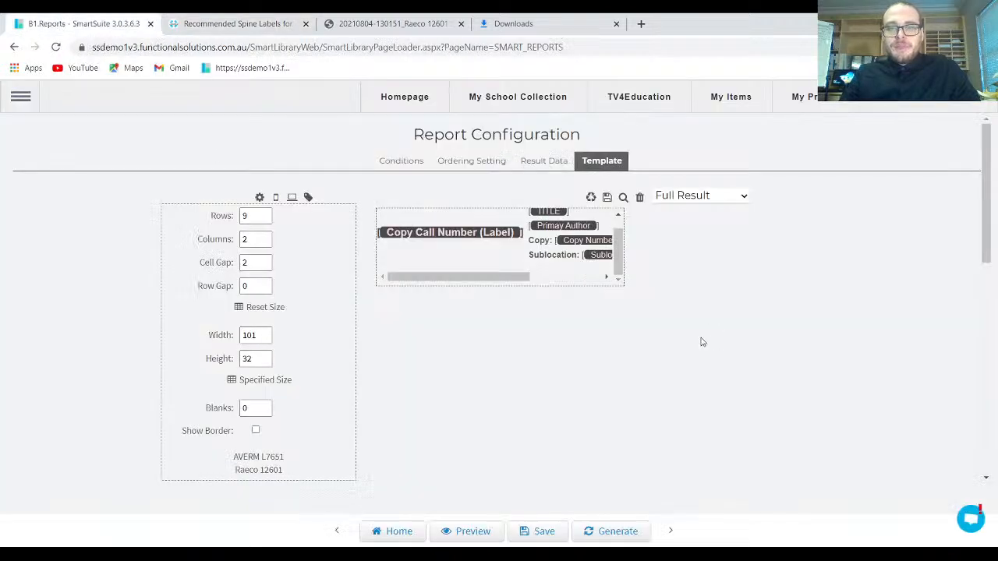
click(407, 537)
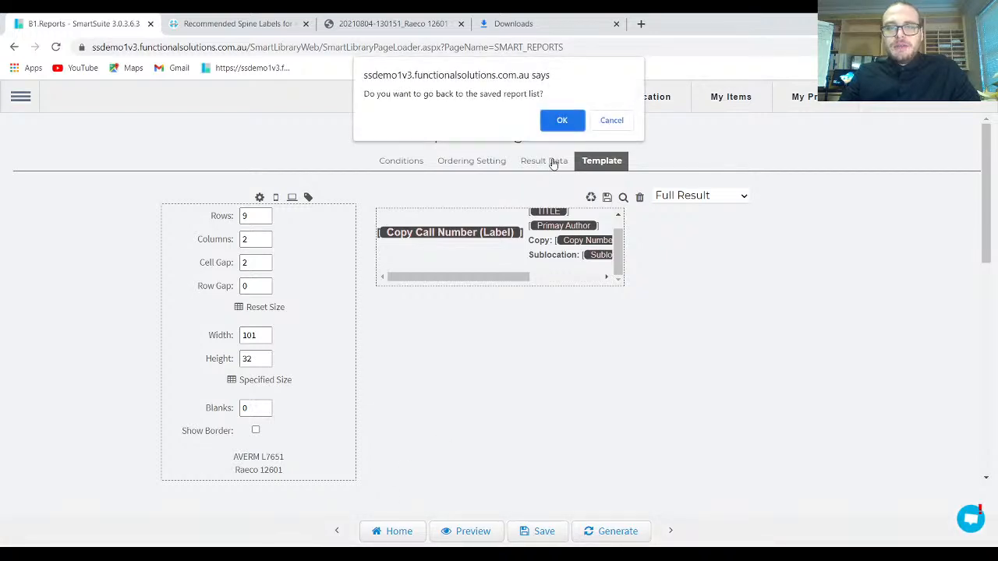
click(561, 122)
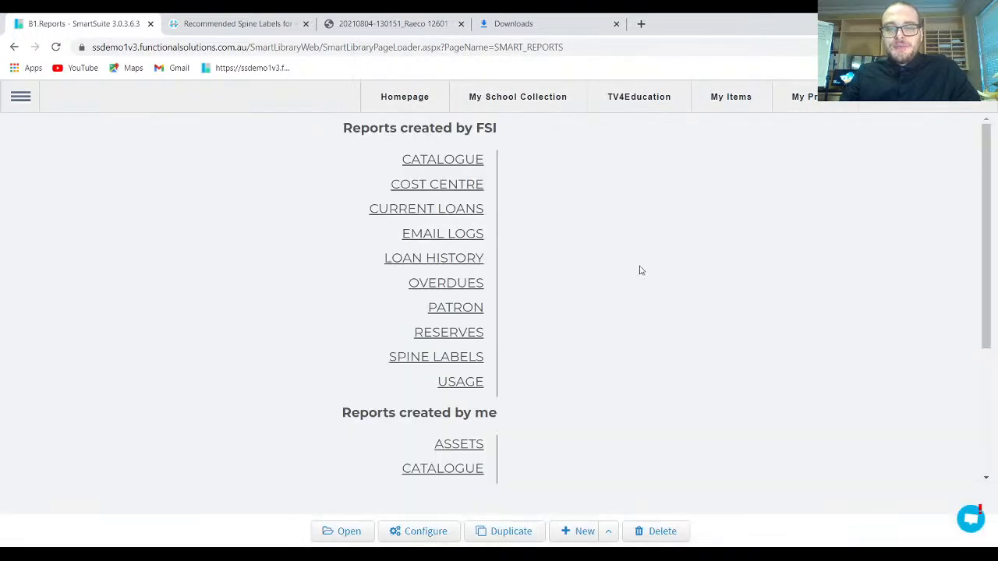
Expand the Spine Labels category under "Reports created by me" and review the saved label reports
scroll(641, 270, down, 1)
scroll(641, 270, up, 1)
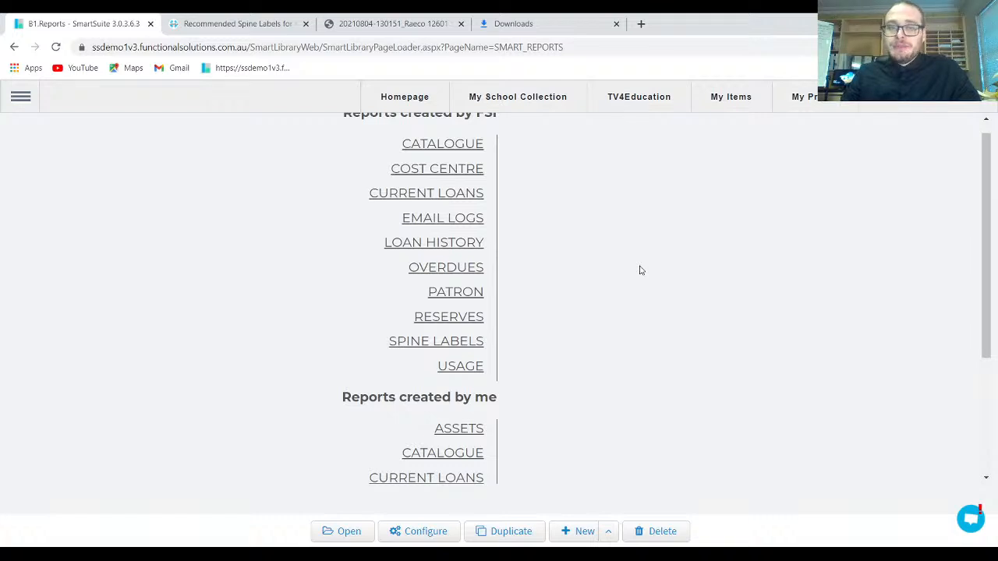
scroll(641, 269, down, 5)
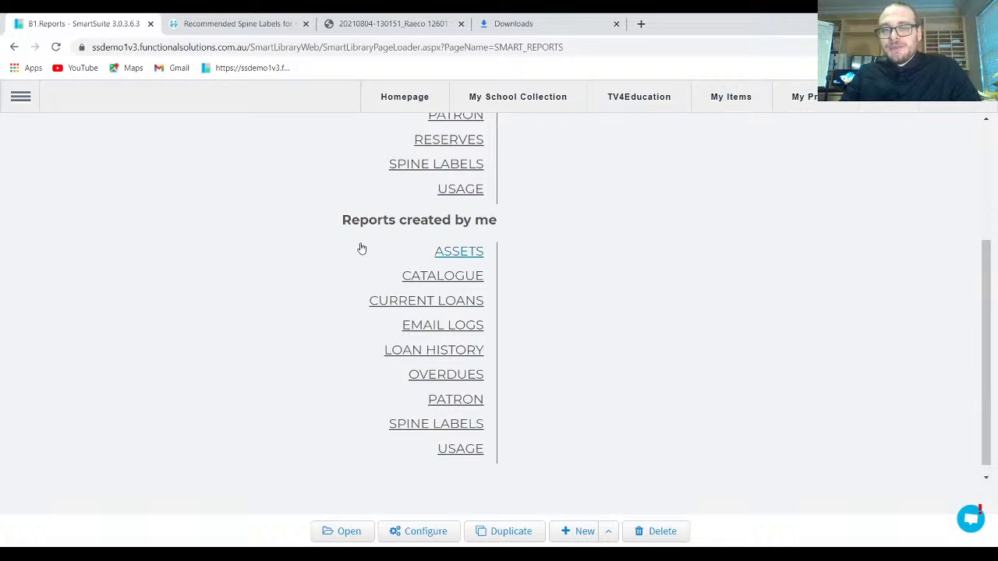
click(446, 424)
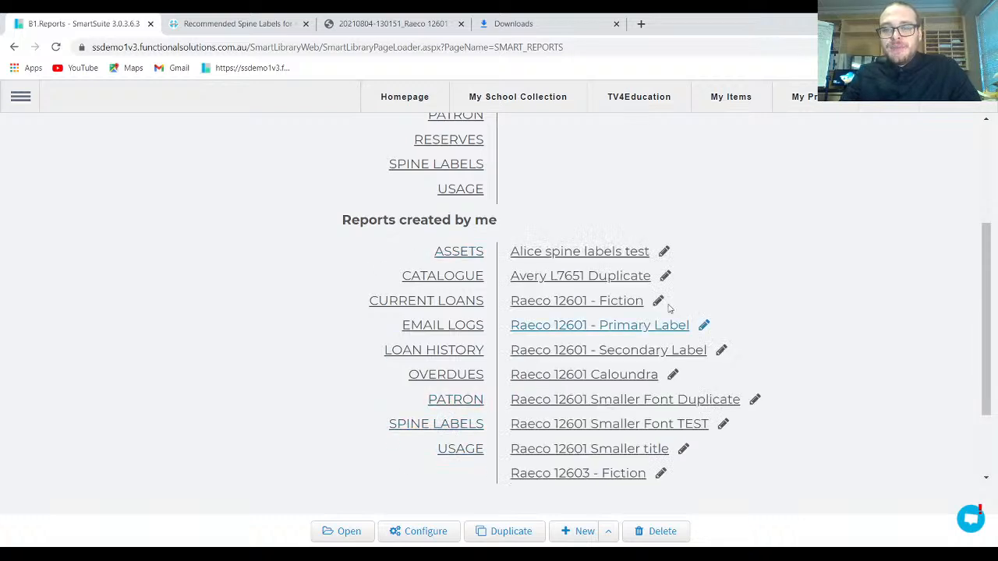
scroll(825, 248, down, 1)
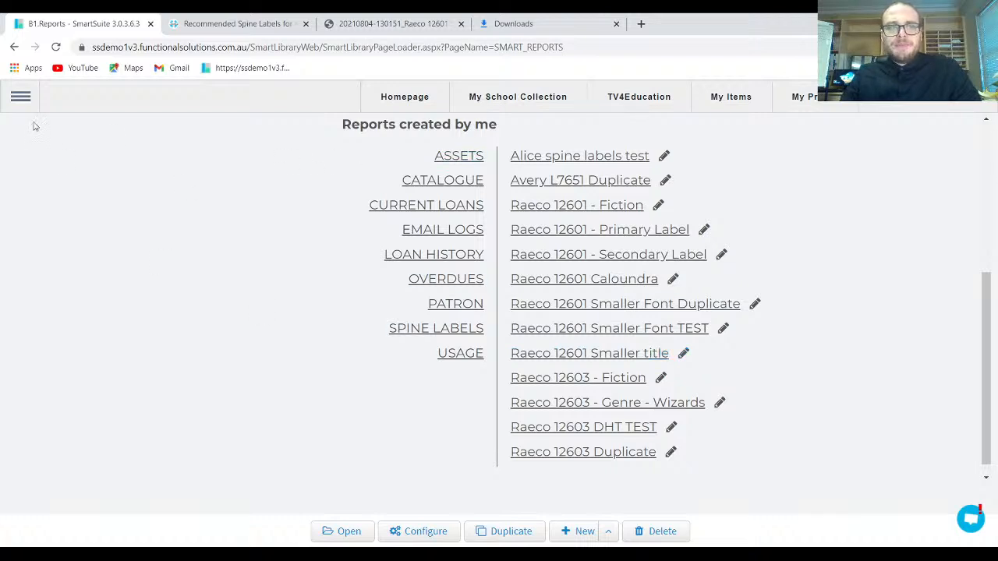
Go to the library home page and reopen the list of saved smart reports from there
click(19, 98)
mouse_move(48, 176)
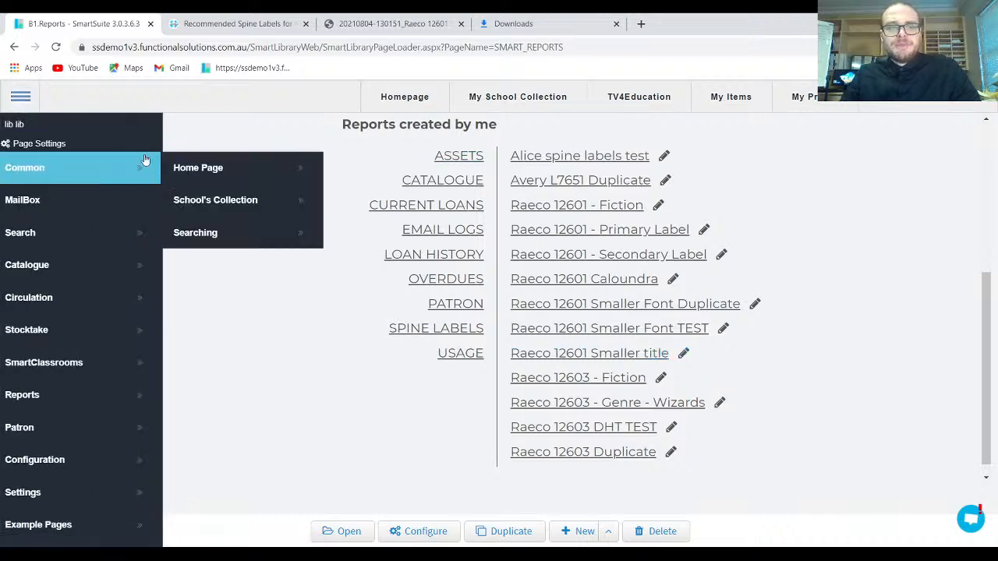
click(199, 162)
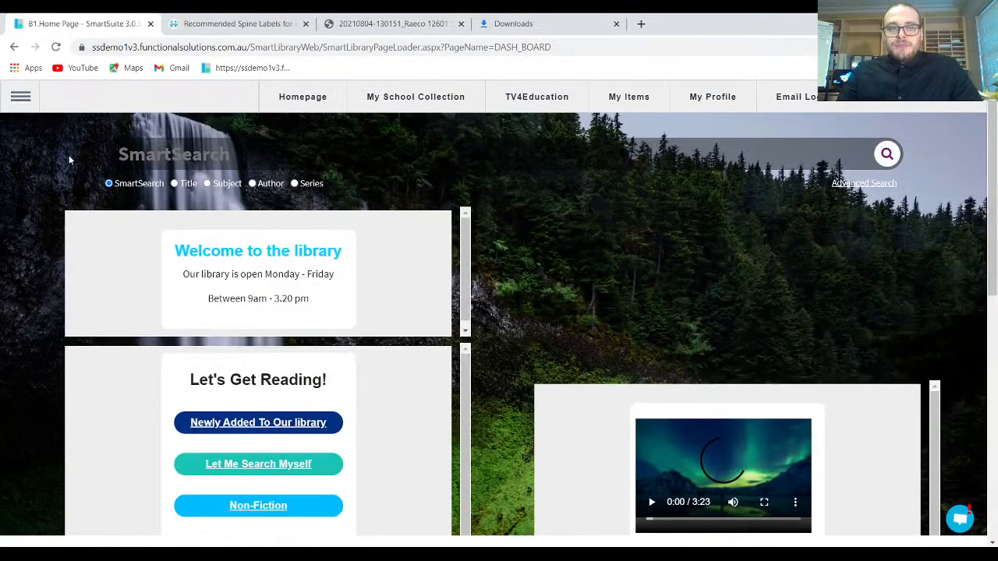
click(10, 106)
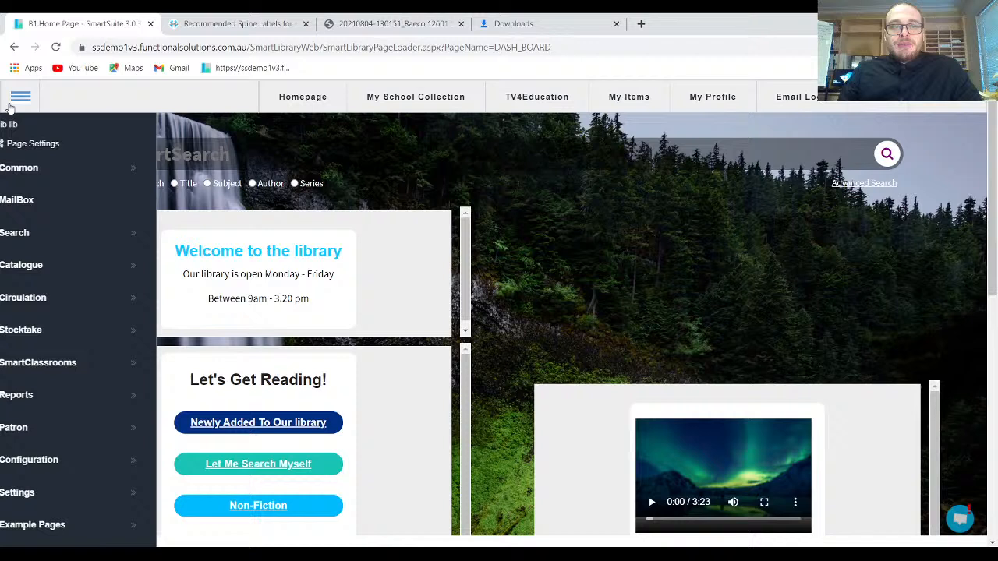
click(70, 403)
click(185, 404)
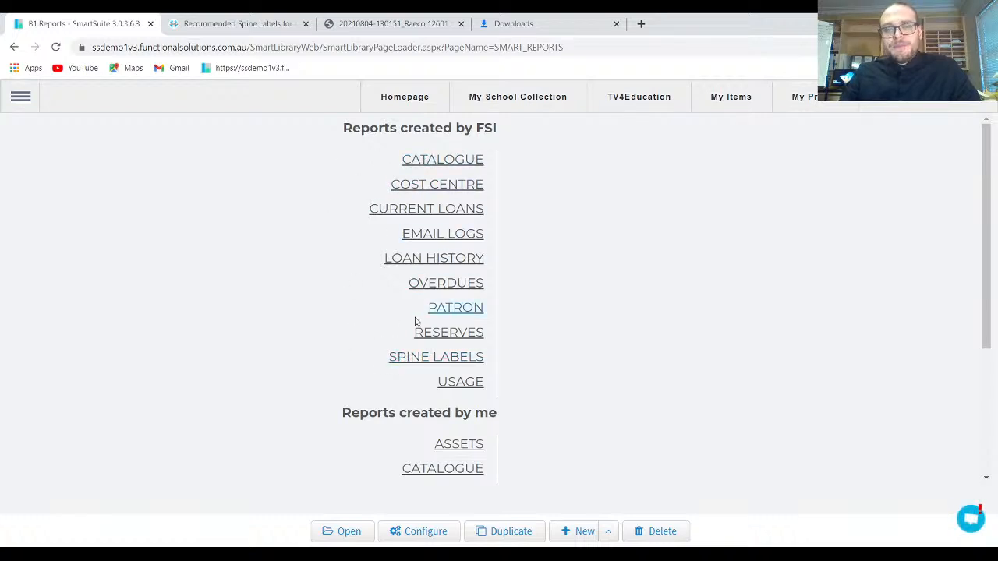
Open the Raeco 12601 report from the Spine Labels category under "Reports created by FSI"
click(445, 361)
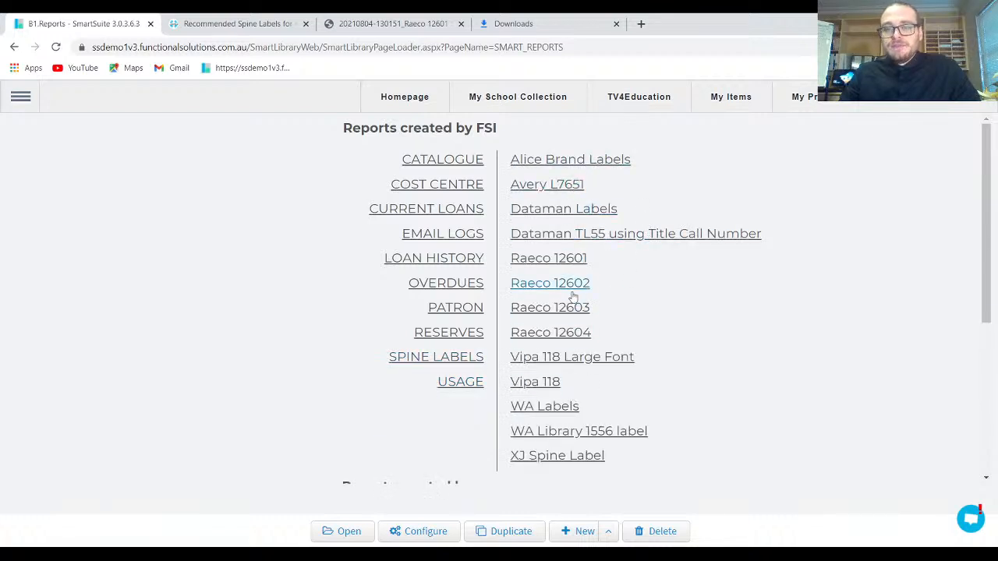
click(575, 258)
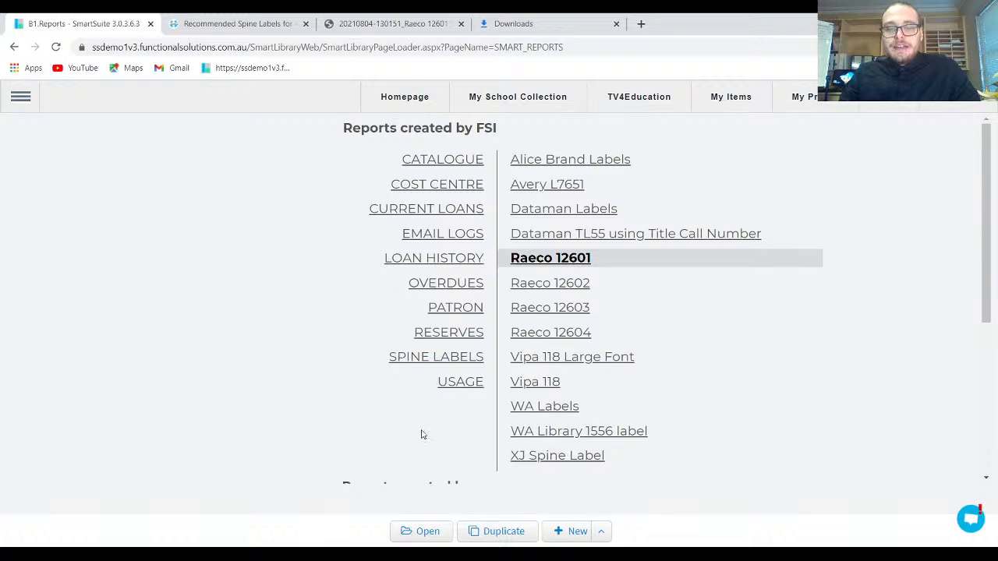
click(428, 531)
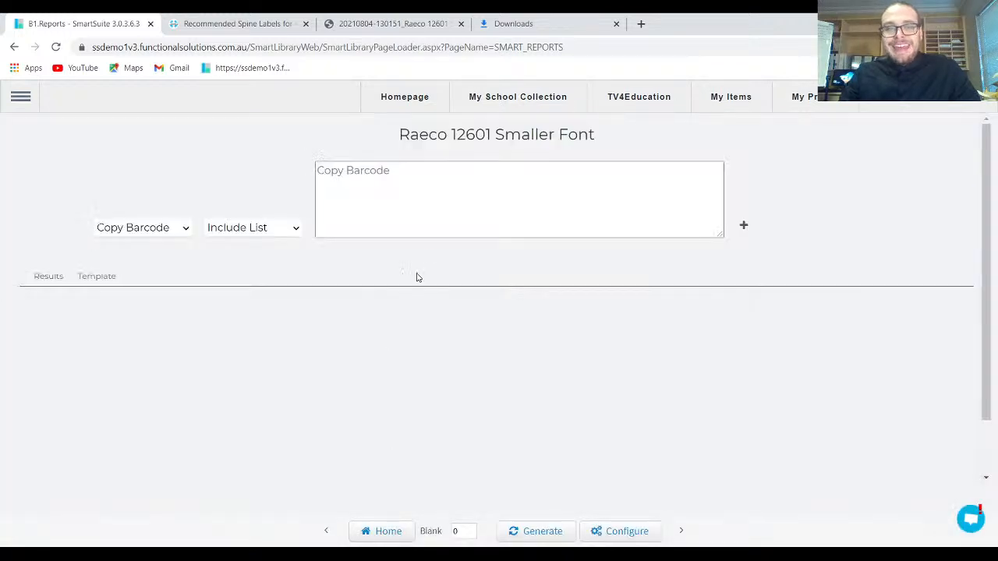
Paste the copy barcodes 12345, 123456, 1234567 and 123456789 into the include list and generate the labels
click(441, 203)
key(ctrl+v)
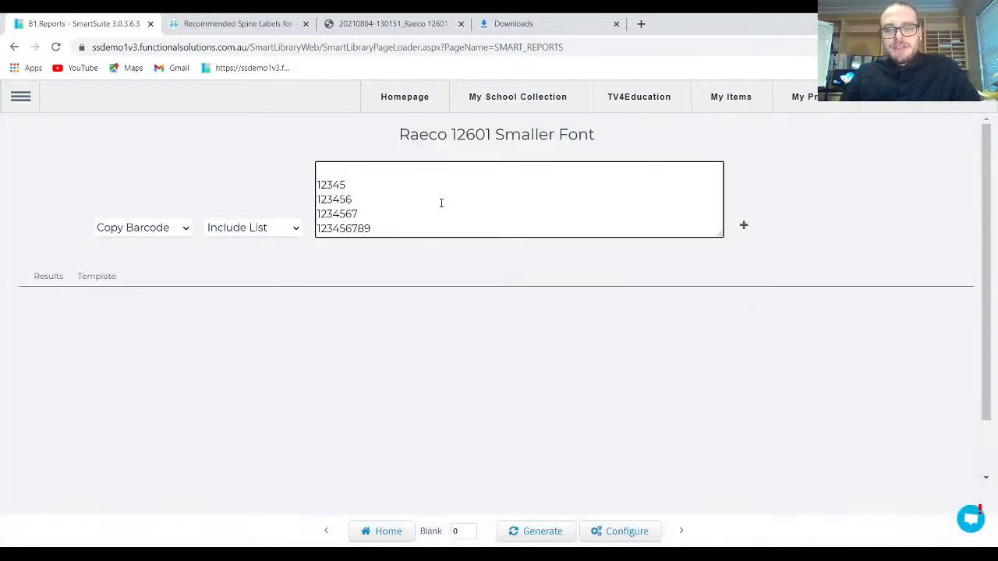
click(528, 531)
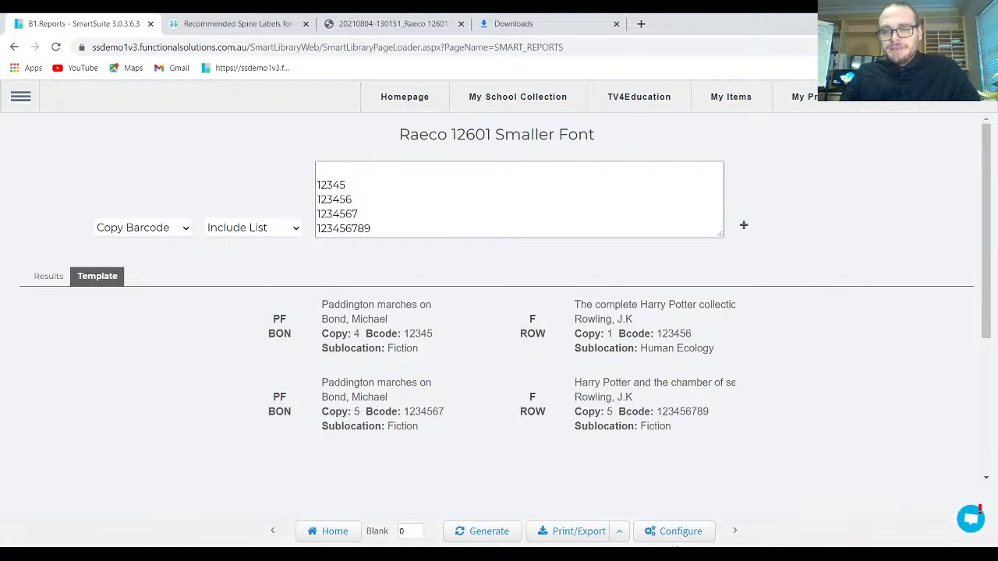
Open the number of blank labels for editing
click(414, 533)
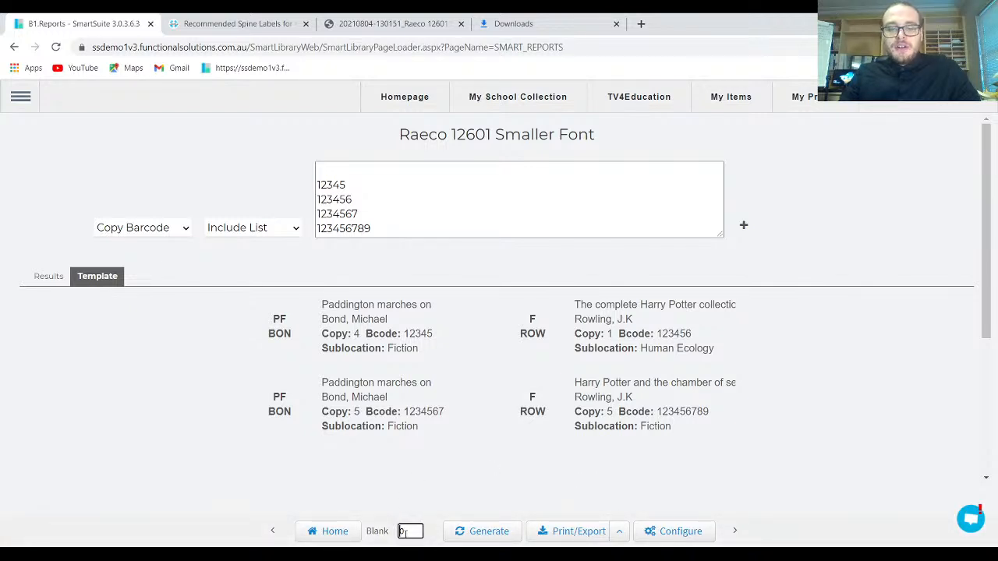